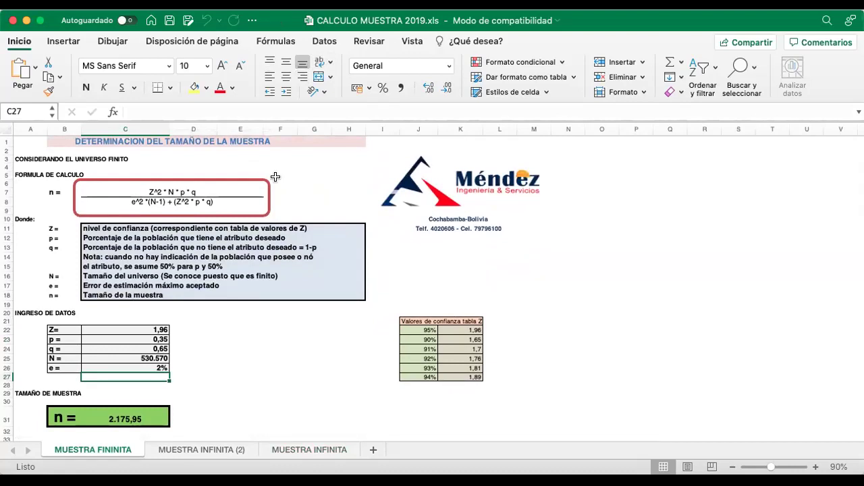
Review the sample-size calculation layouts on the MUESTRA FININITA and MUESTRA INFINITA (2) sheets.
scroll(285, 215, down, 3)
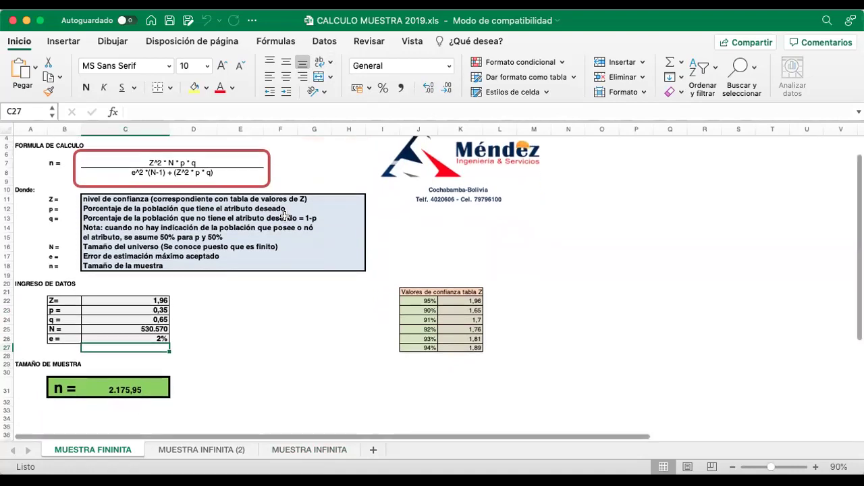
scroll(257, 286, up, 3)
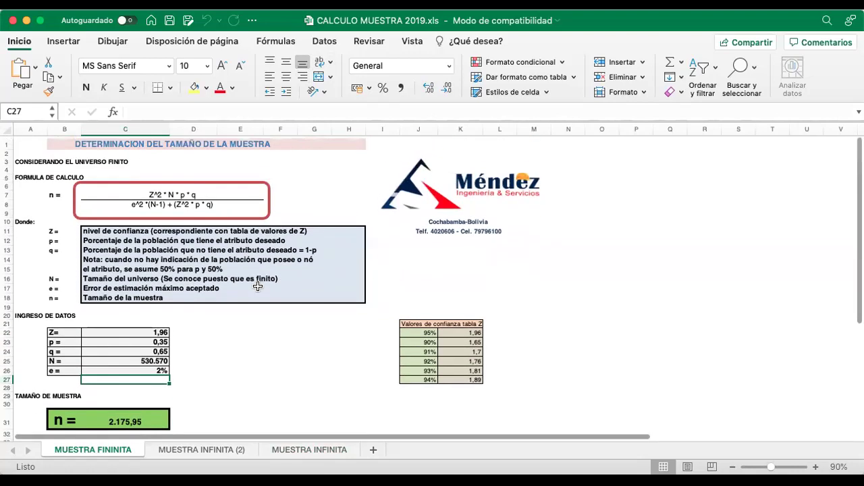
click(162, 448)
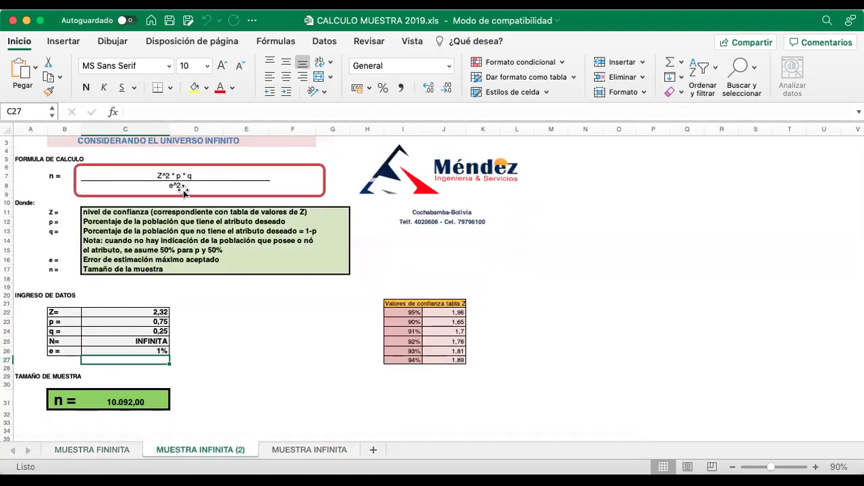
click(110, 452)
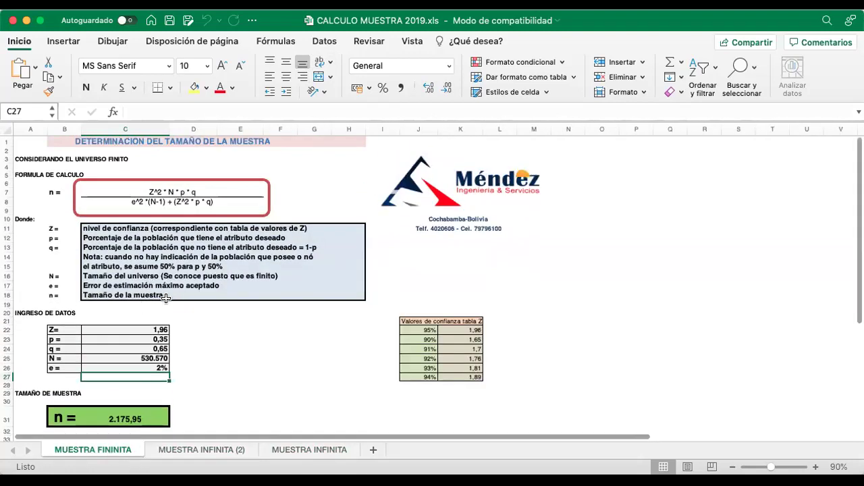
Clear the Z, p, q, N and e input values in C22:C26 of the finite-sample sheet.
scroll(184, 335, down, 1)
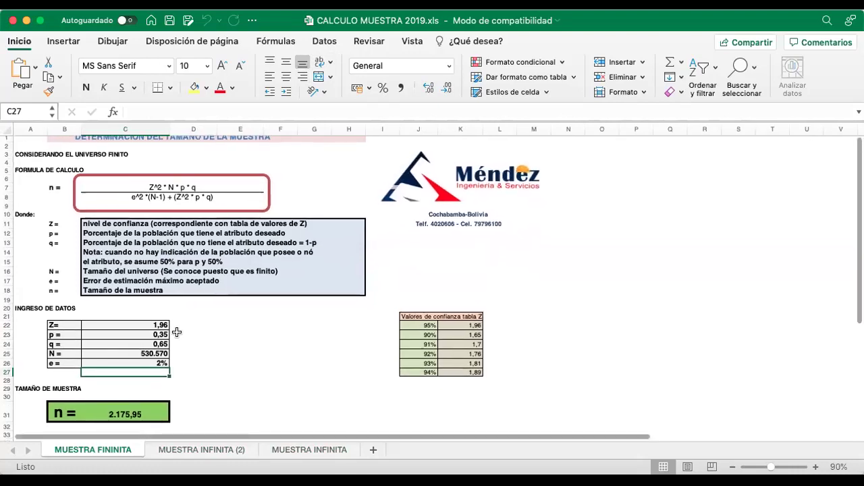
click(140, 325)
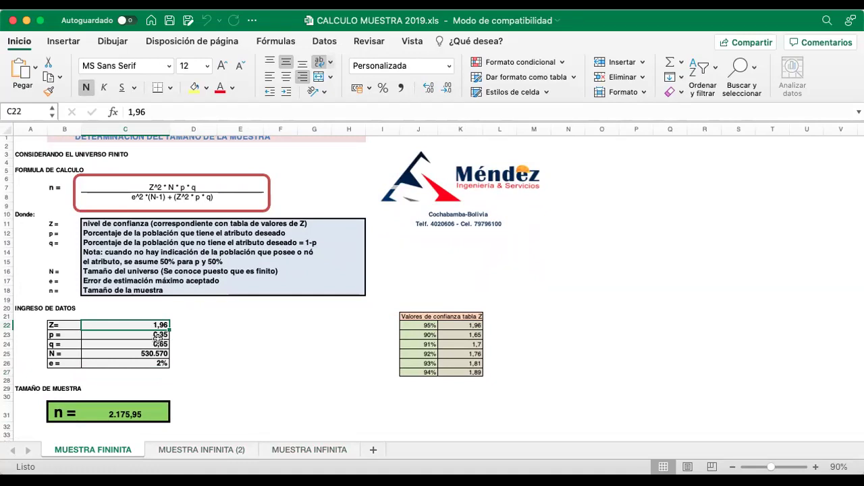
drag(148, 325, 153, 364)
key(Delete)
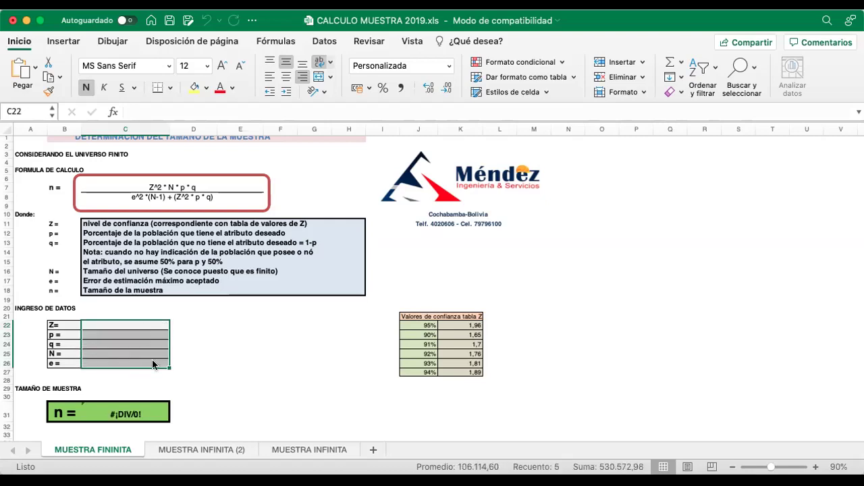
click(219, 342)
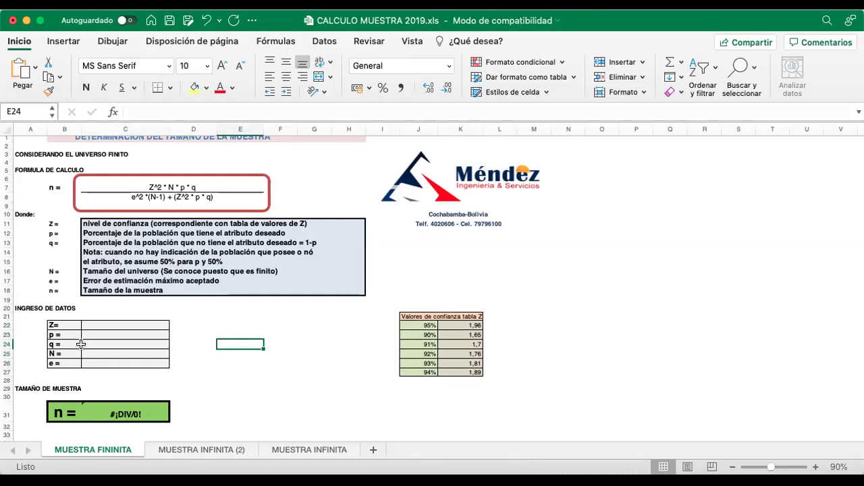
click(64, 324)
click(65, 344)
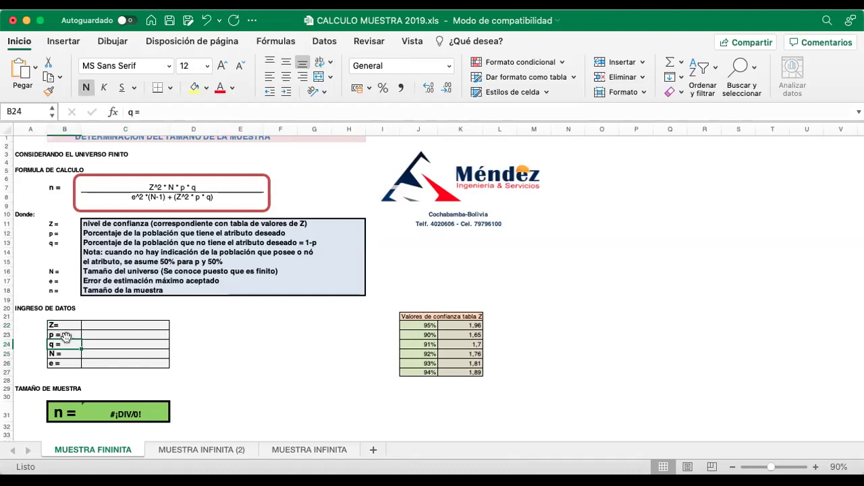
drag(68, 347, 69, 361)
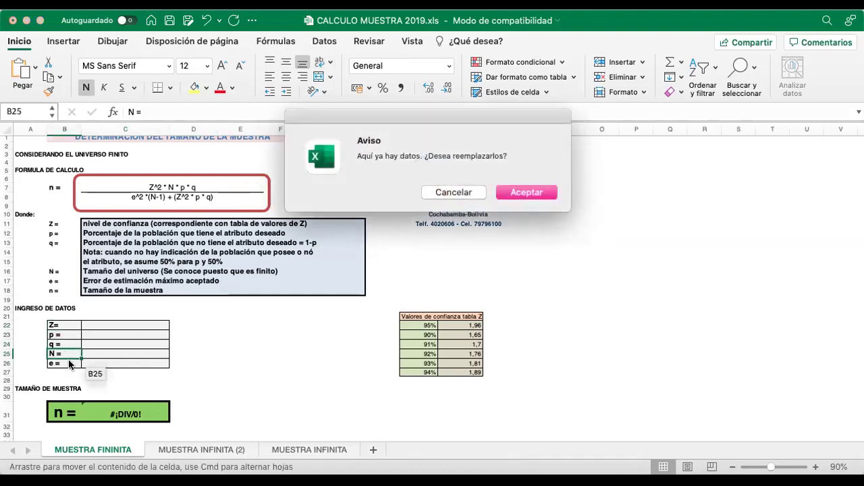
click(439, 193)
Examine the finite-universe formula, its variable definitions and the confidence levels in the Z table.
click(224, 205)
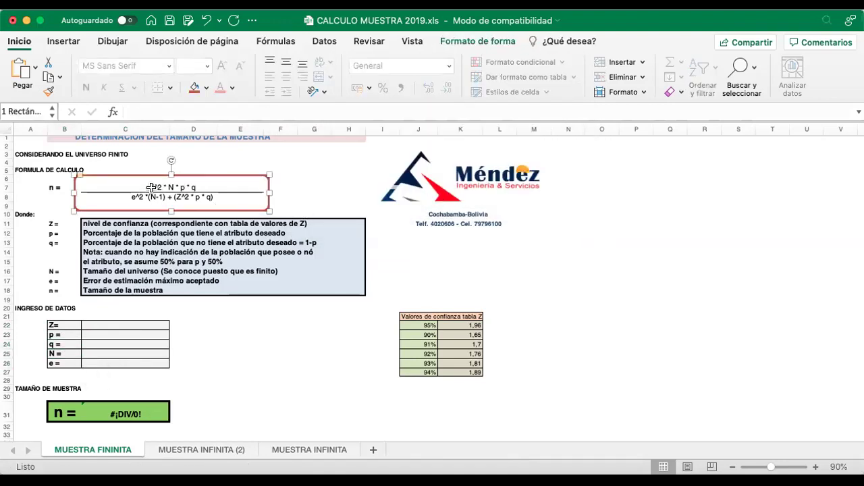
scroll(152, 187, up, 5)
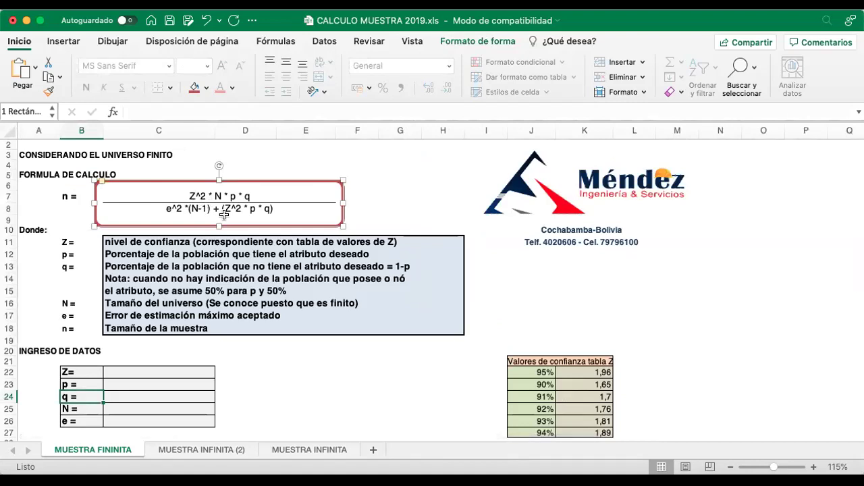
scroll(224, 213, down, 3)
scroll(225, 214, up, 1)
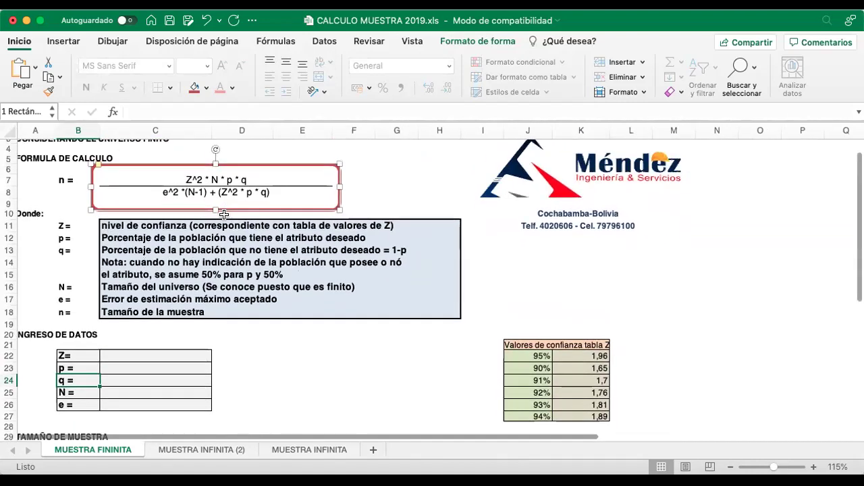
scroll(225, 213, down, 3)
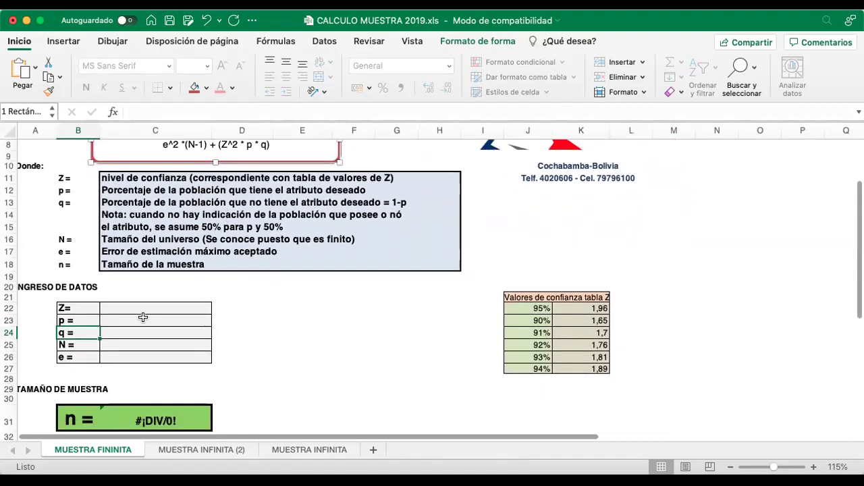
click(156, 308)
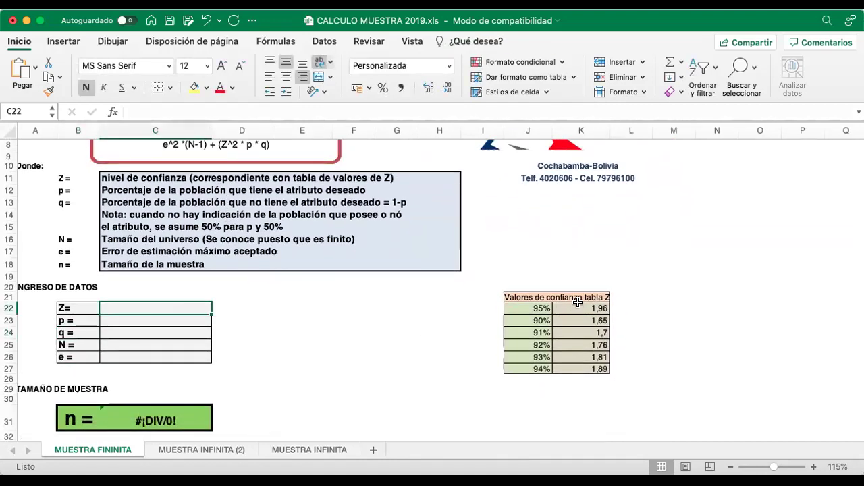
drag(529, 307, 531, 365)
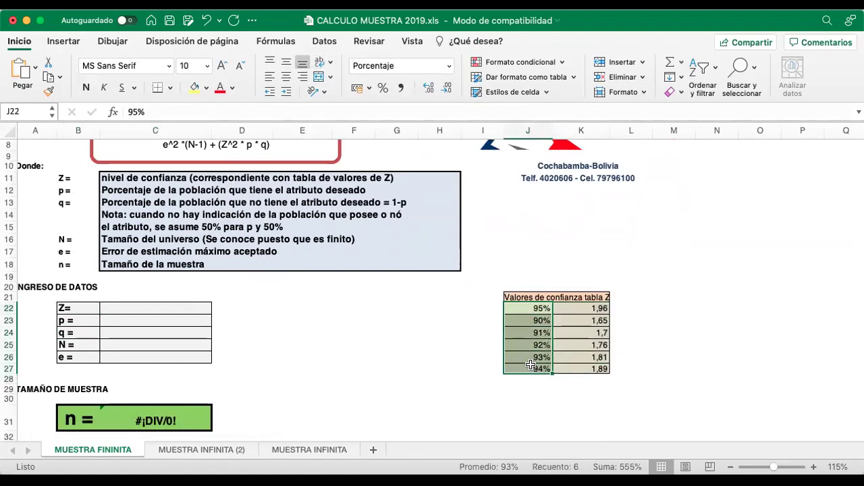
click(442, 365)
click(528, 243)
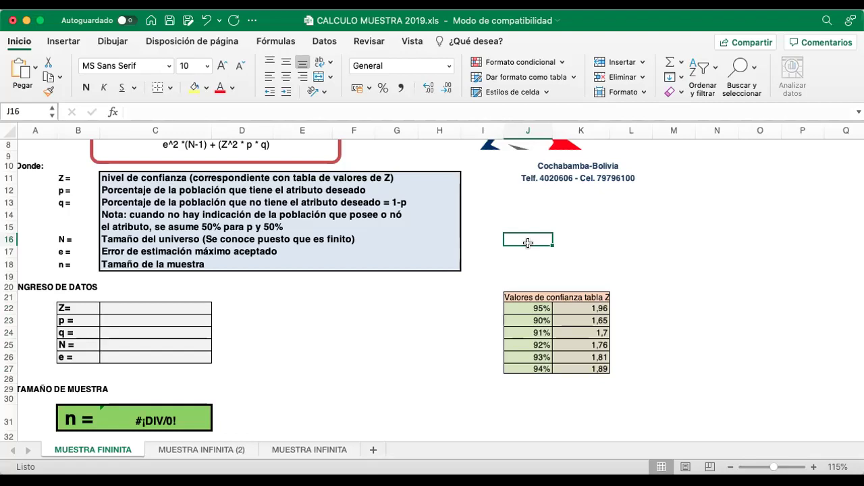
Look up the Z value for 95% confidence in the table and enter 1,96 as Z in C22.
drag(525, 308, 587, 309)
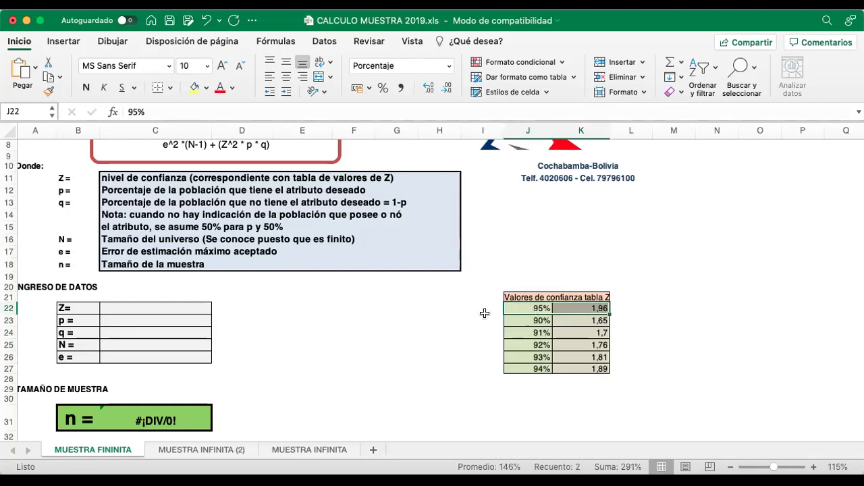
click(449, 320)
drag(513, 308, 598, 309)
click(594, 309)
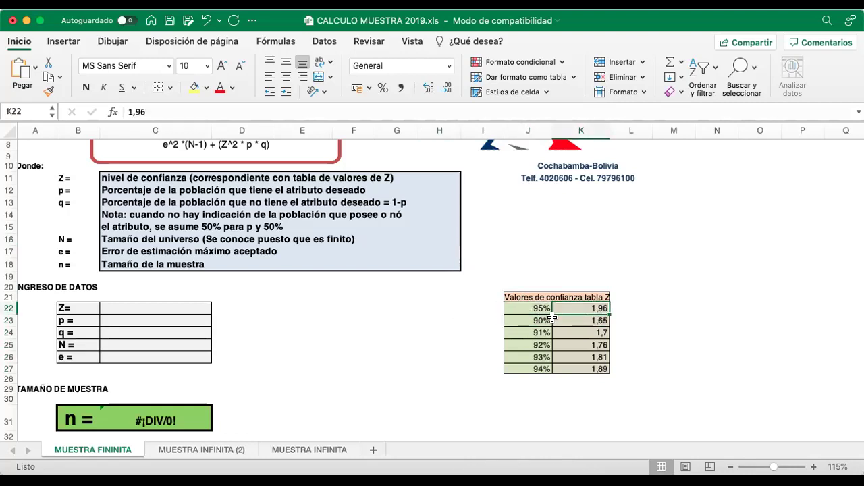
click(166, 306)
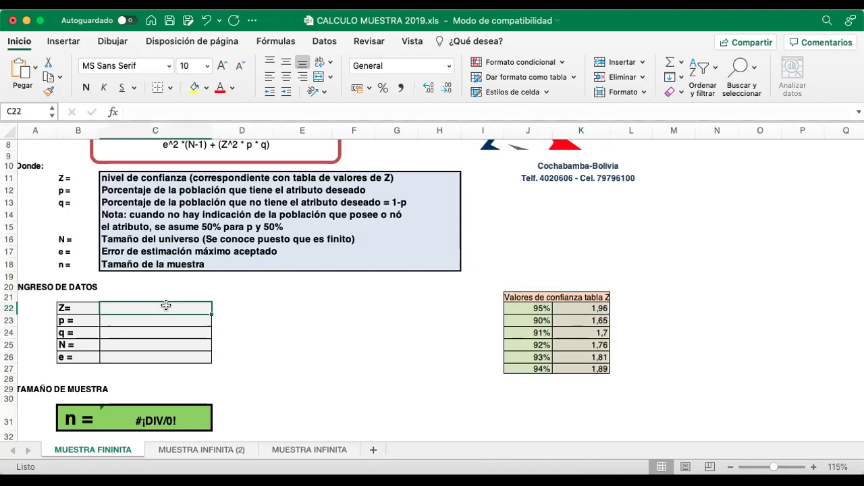
text(1,96)
key(Return)
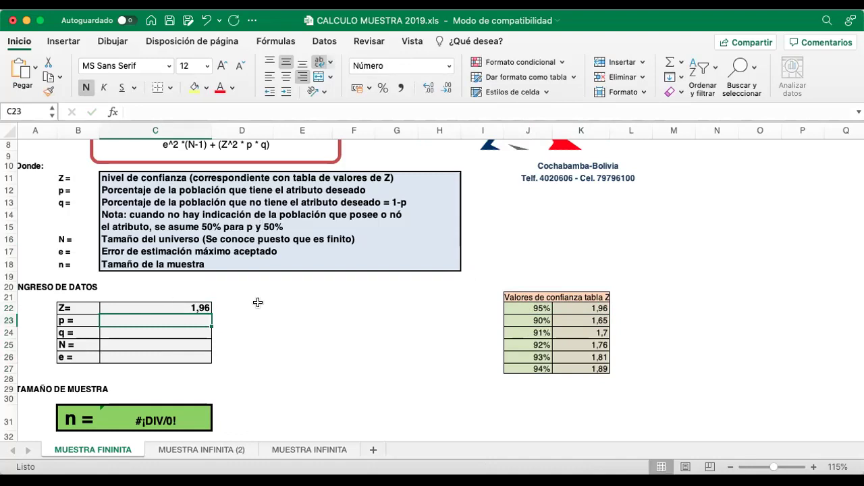
Enter 347863 as the universe size N in C25.
scroll(258, 303, up, 1)
scroll(233, 251, down, 2)
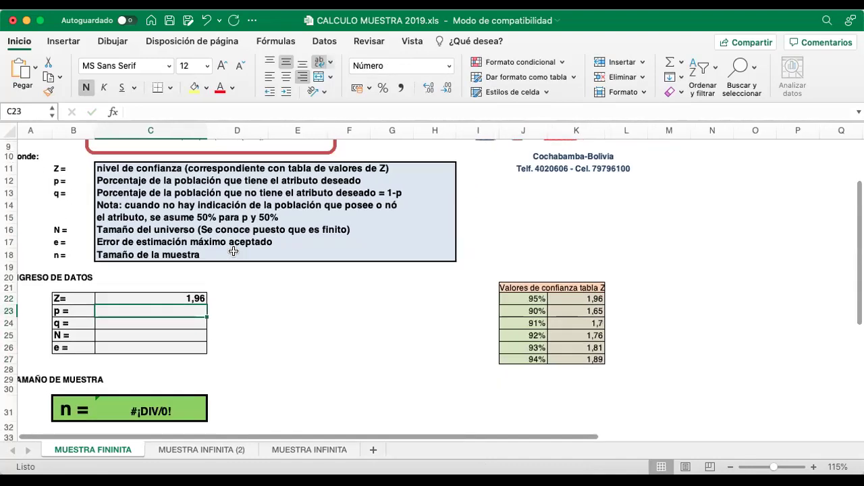
click(197, 331)
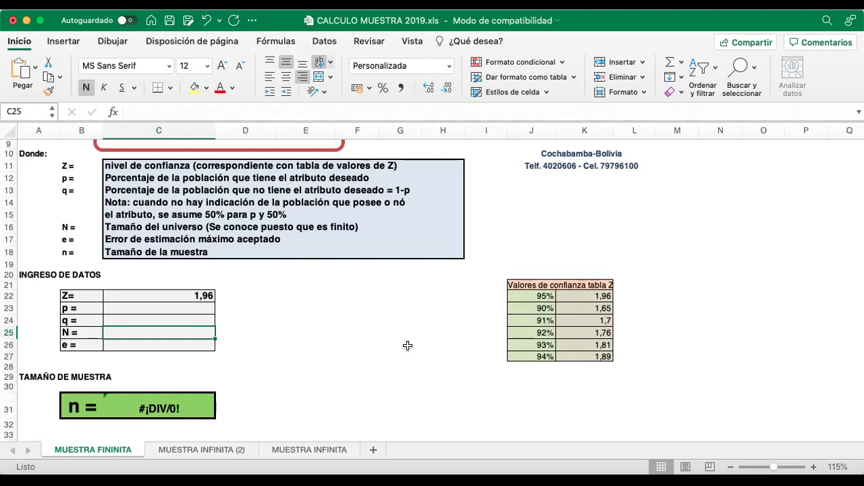
text(347)
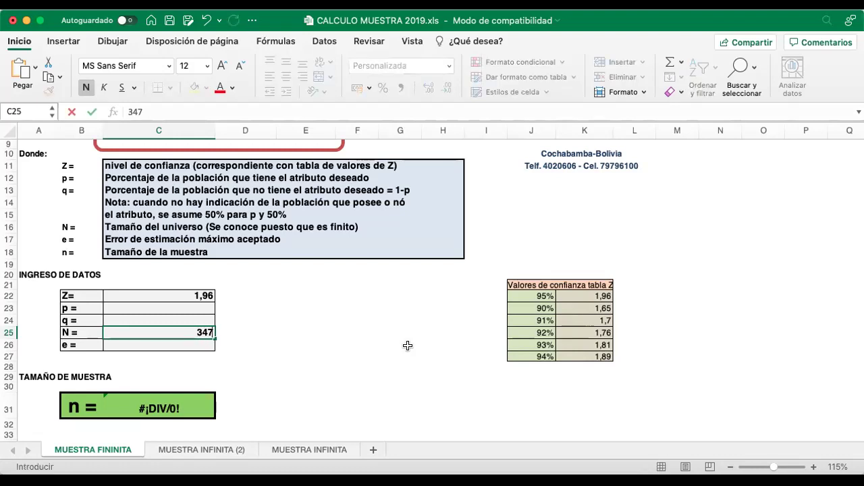
text(863)
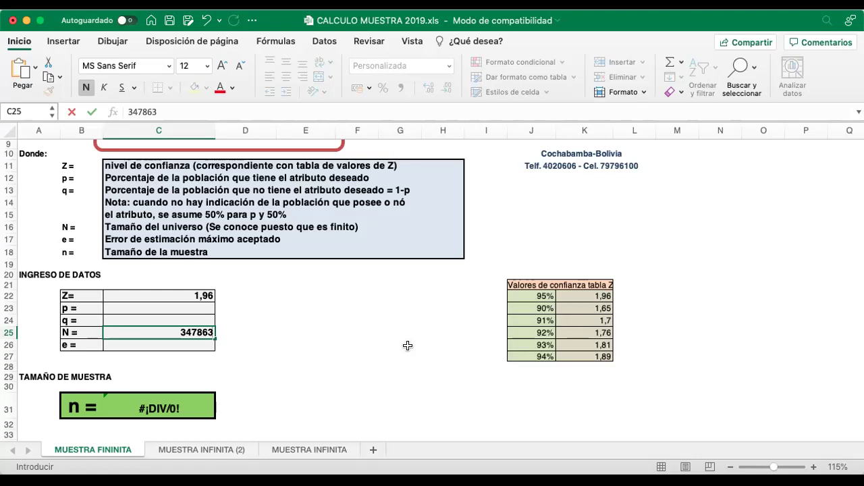
key(Return)
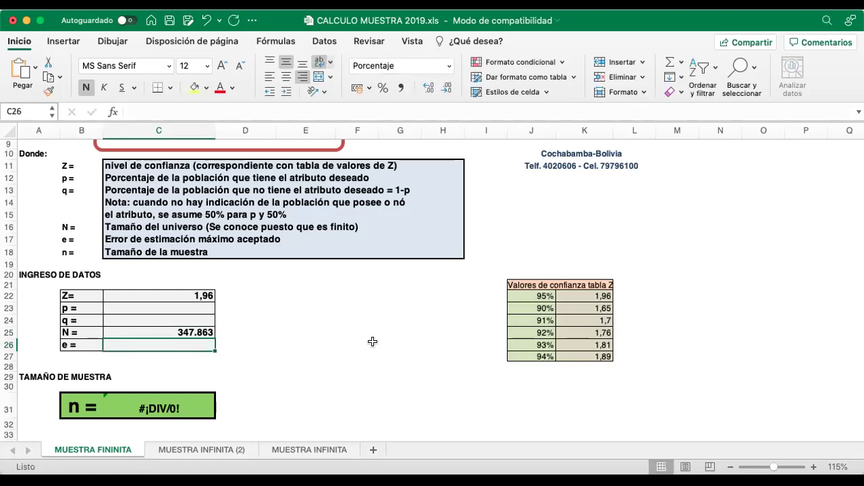
Enter 5% as the maximum accepted estimation error e in C26.
scroll(372, 342, up, 2)
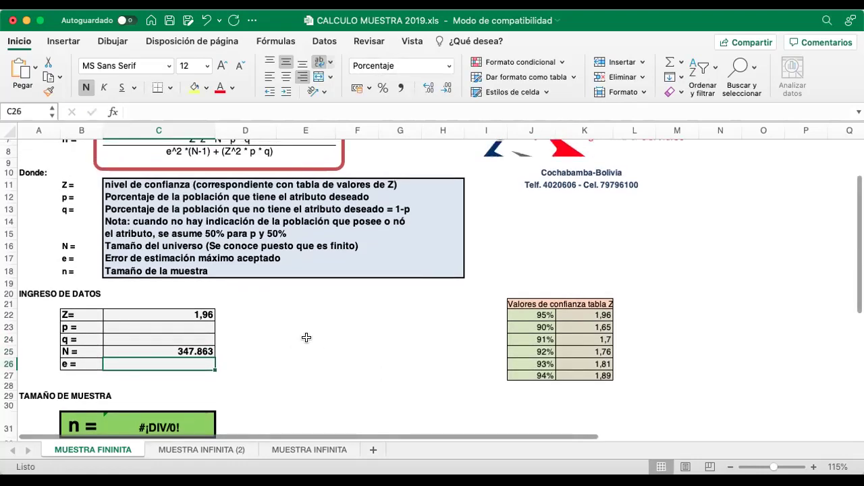
scroll(305, 338, up, 1)
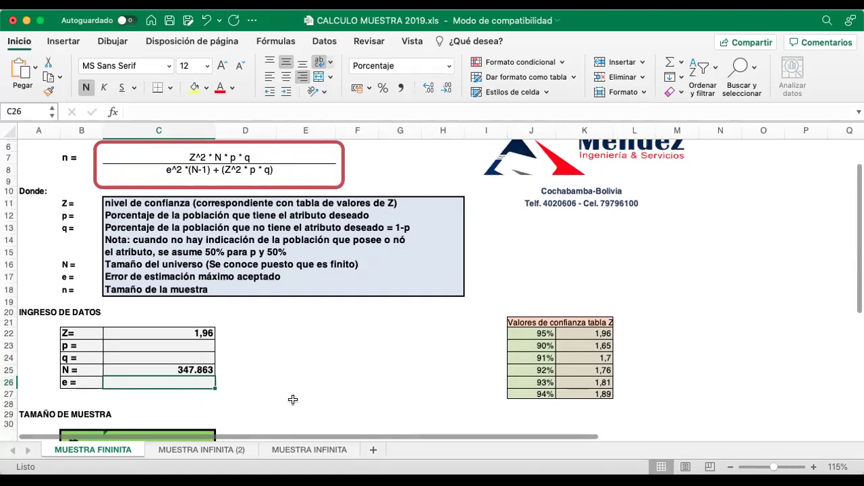
text(5%)
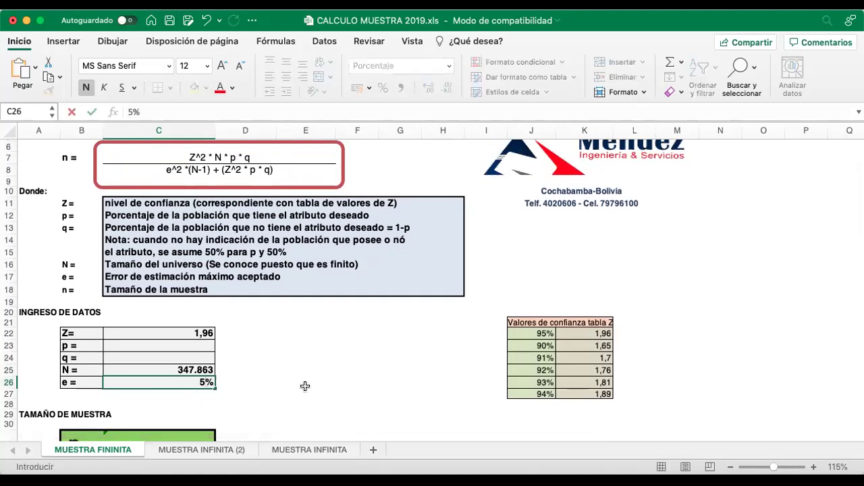
key(Return)
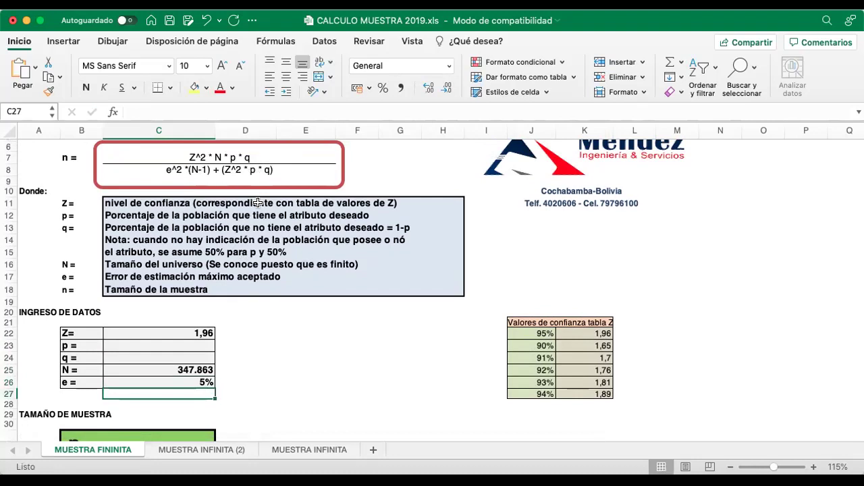
click(196, 382)
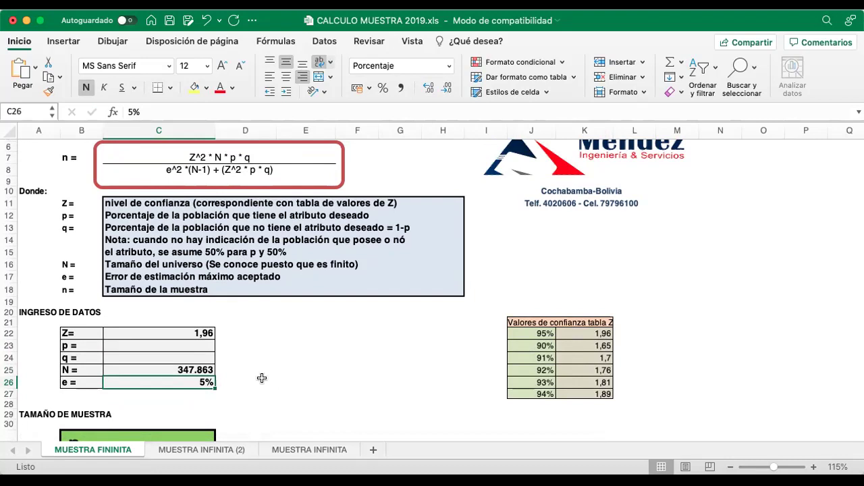
Enter 50 as the value of p in C23.
scroll(262, 378, down, 5)
drag(197, 291, 195, 300)
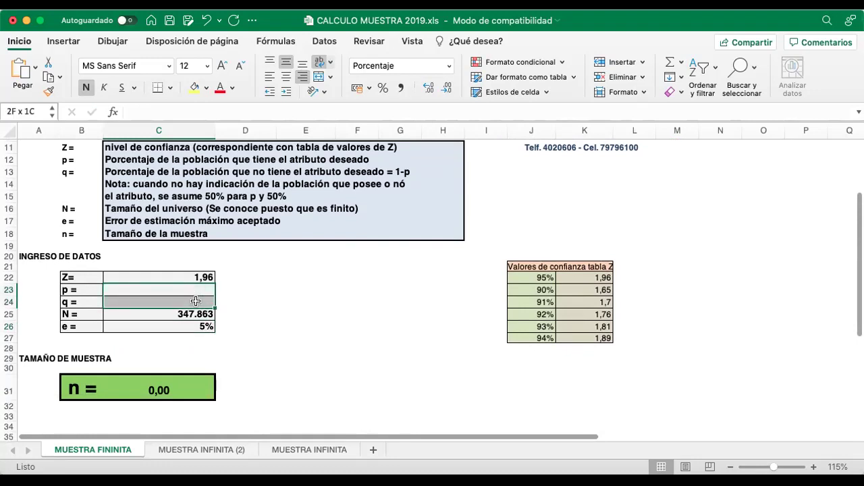
click(200, 288)
text(50)
key(Return)
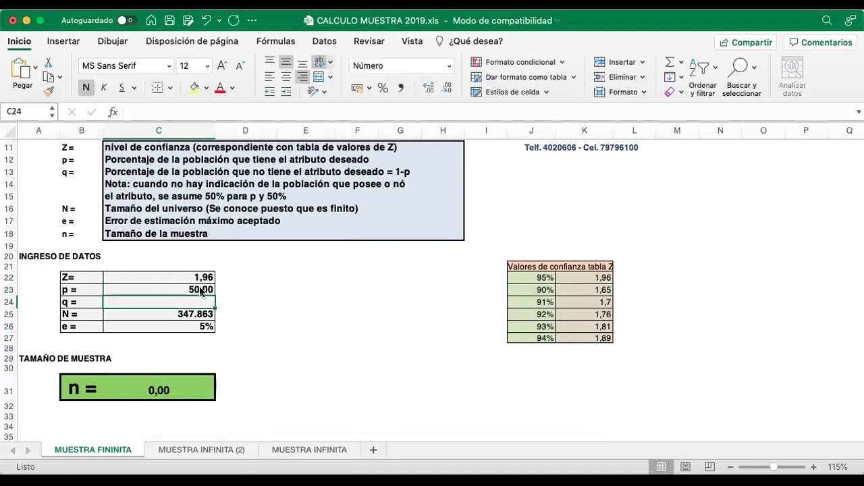
Enter 0,5 as the value of p in C23 and 0,5 as q in C24, and select the sample size result.
click(202, 289)
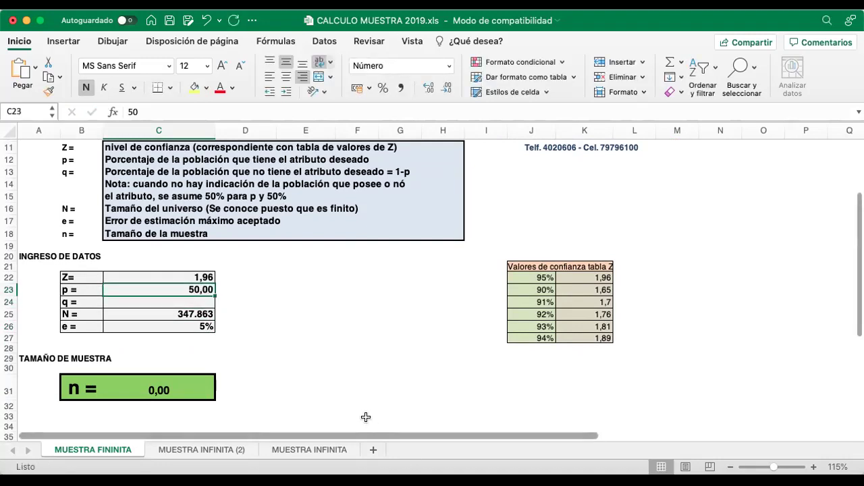
text(0,)
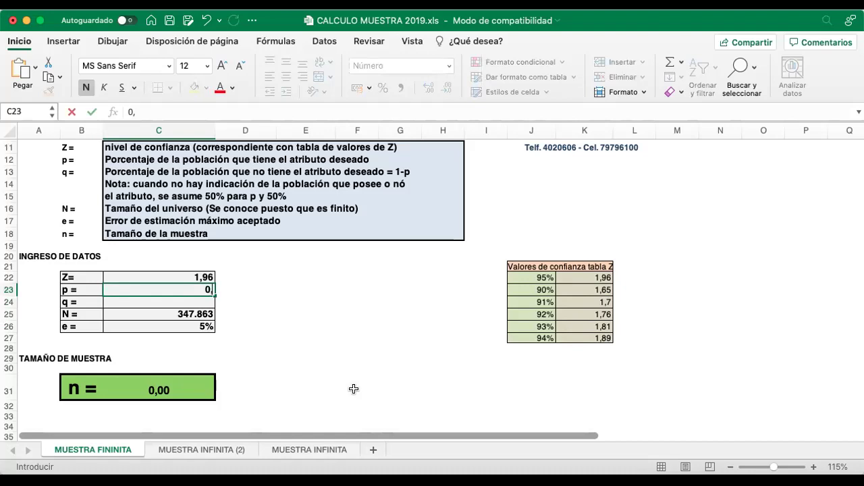
text(5)
key(Return)
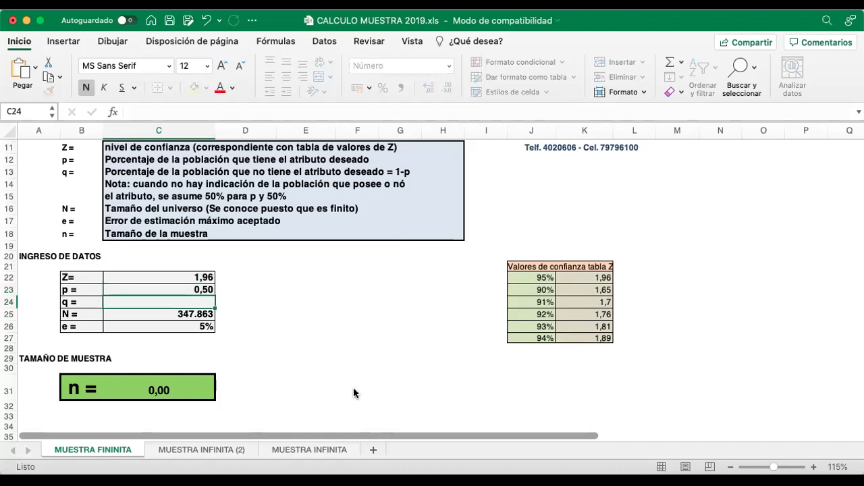
text(0,5)
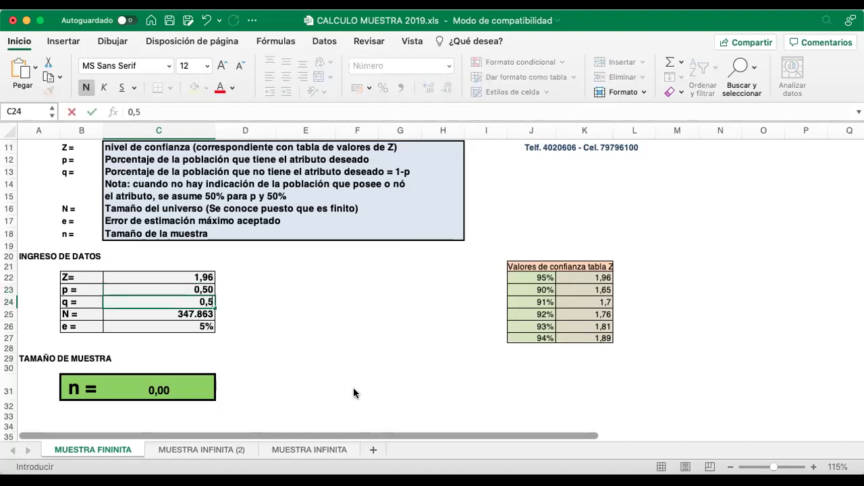
key(Return)
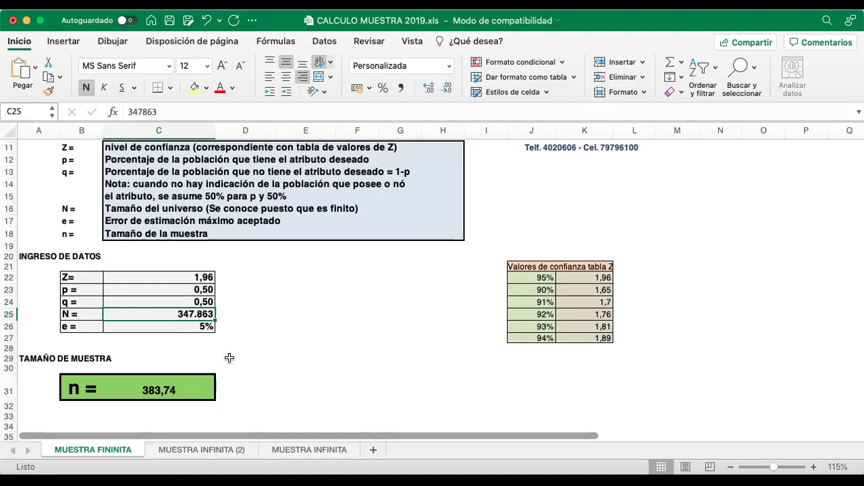
click(166, 391)
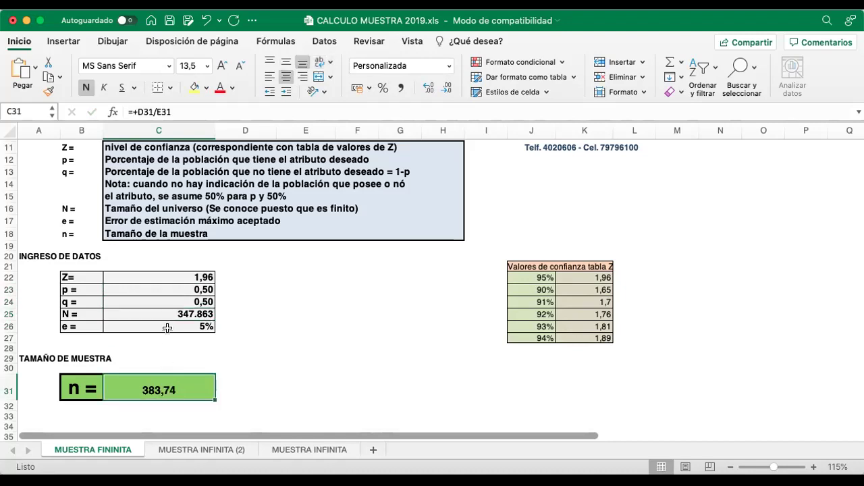
click(183, 315)
text(365365785676858765)
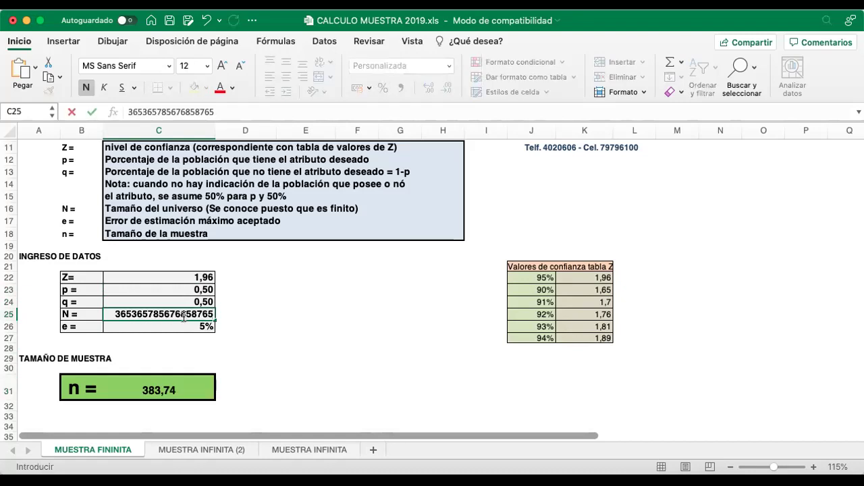
text(597889)
key(Return)
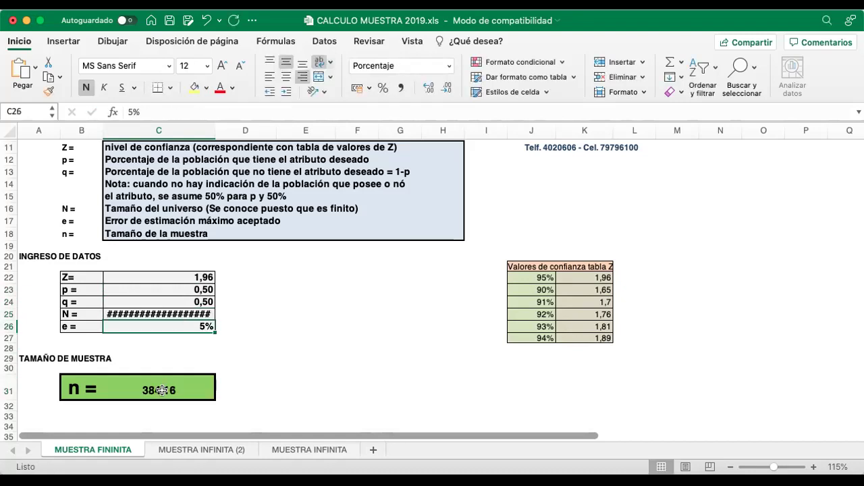
click(171, 391)
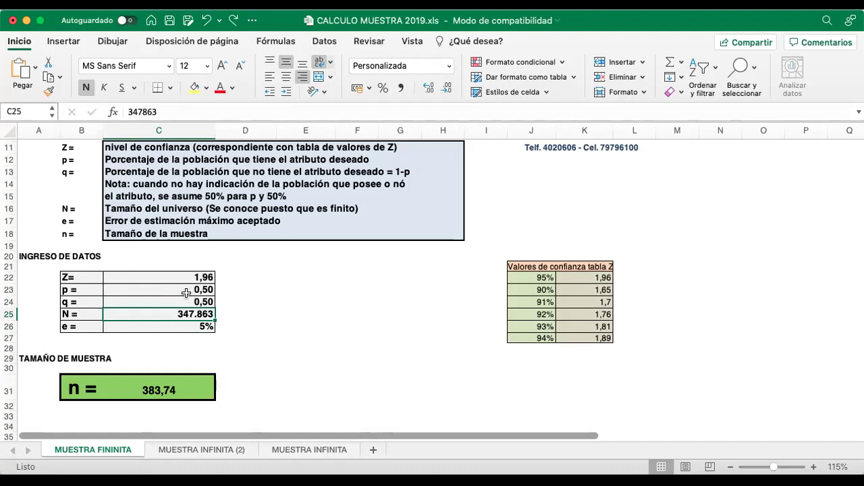
Review the Z, p, q and e input cells that feed the sample size.
drag(163, 277, 183, 301)
click(168, 327)
click(185, 327)
click(174, 273)
click(189, 326)
drag(188, 289, 199, 301)
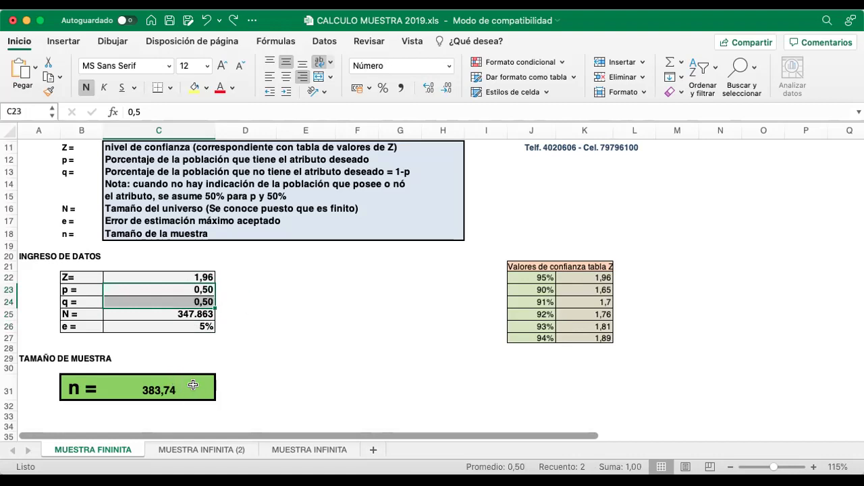
click(187, 289)
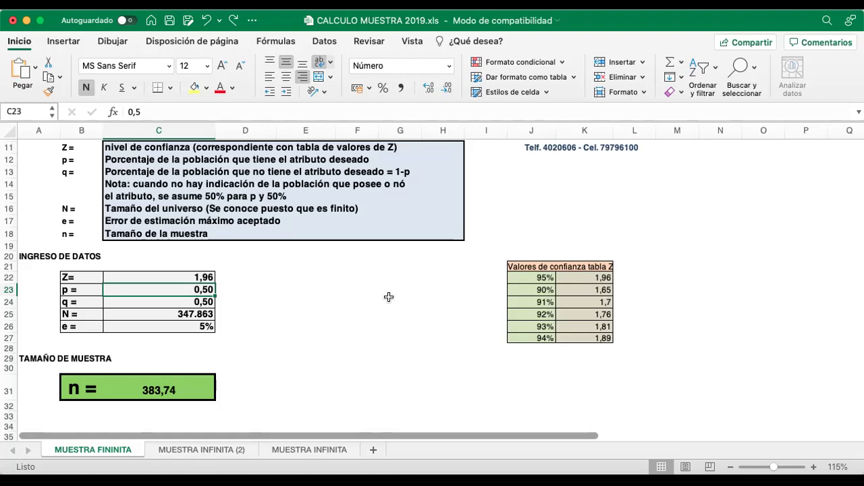
Enter the example counts 27 in F23 and 3 in F24, and the total percentage 100% in E20.
click(346, 289)
text(27)
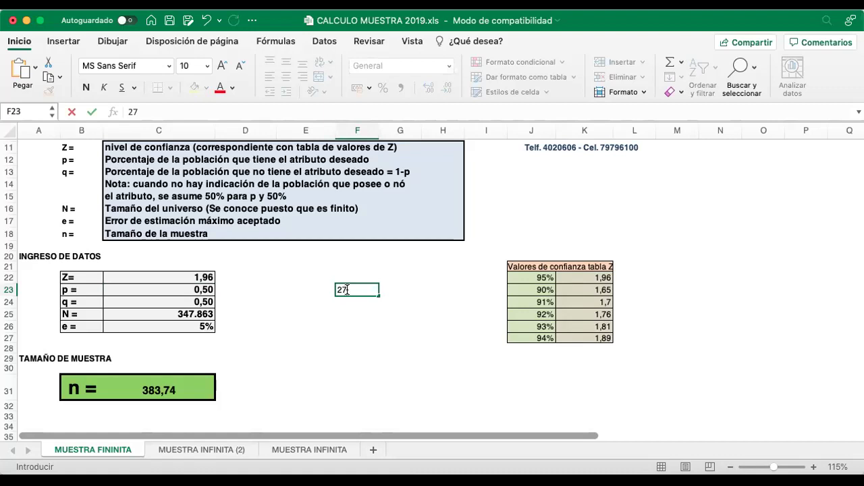
key(Return)
text(3)
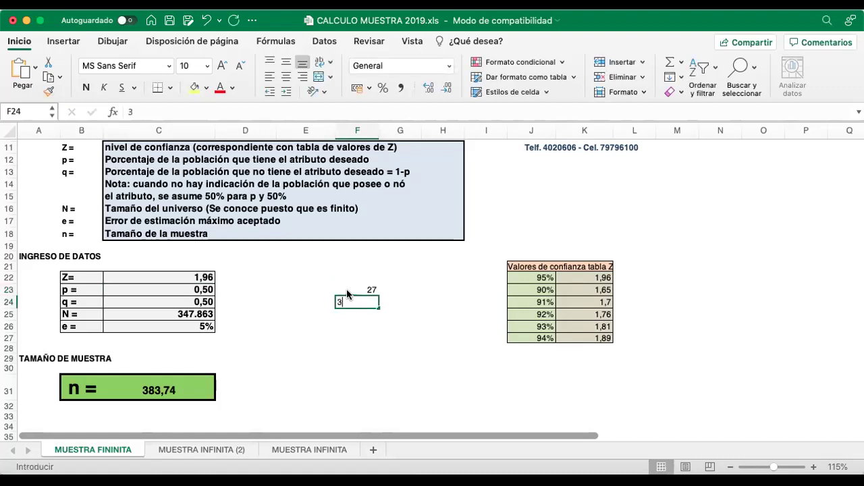
key(Return)
click(330, 255)
text(100%)
key(Return)
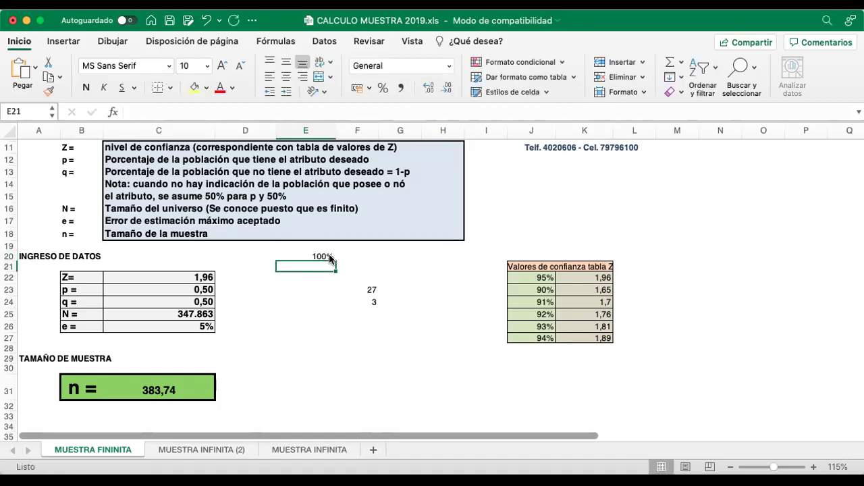
click(363, 286)
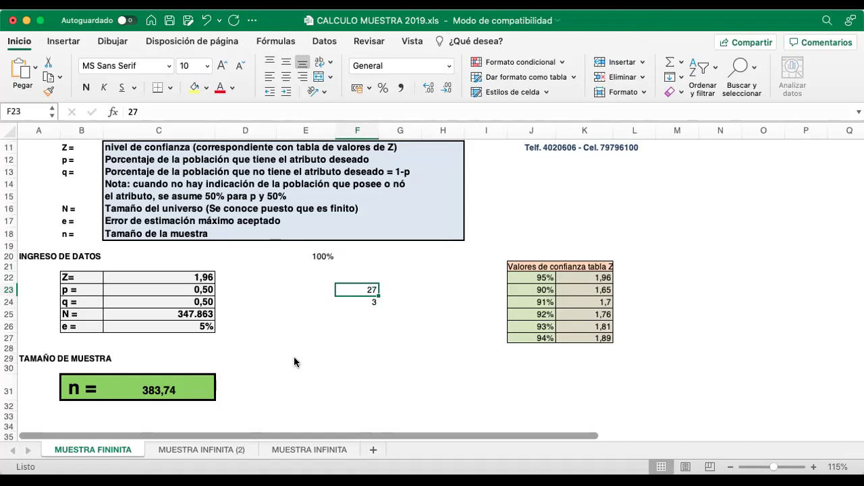
Handwrite the rule of three below the example counts: 30 corresponds to 100%, 27 corresponds to X, with lines linking the multiplied terms.
mouse_move(290, 352)
mouse_down()
mouse_move(302, 374)
mouse_move(293, 390)
mouse_up()
click(322, 362)
mouse_move(324, 361)
mouse_down()
mouse_move(403, 362)
mouse_move(430, 388)
mouse_up()
mouse_move(449, 358)
mouse_down()
mouse_move(486, 367)
mouse_move(497, 351)
mouse_move(502, 369)
mouse_up()
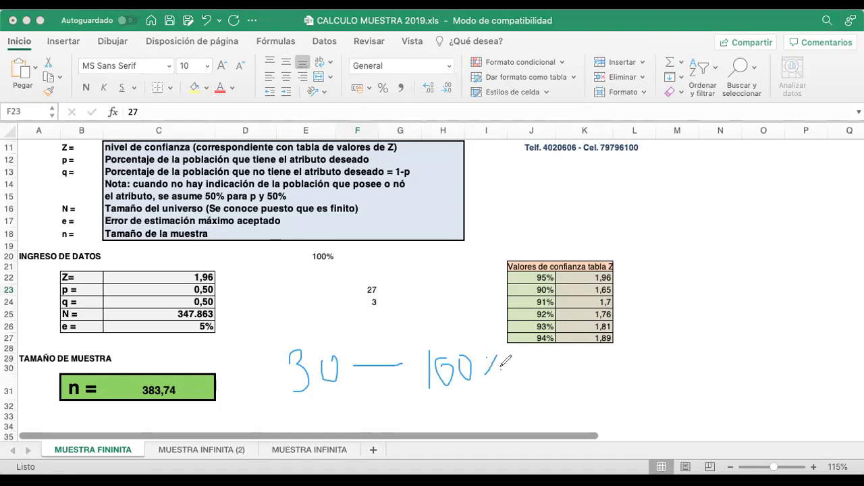
mouse_move(297, 391)
mouse_down()
mouse_move(295, 408)
mouse_move(312, 404)
mouse_move(328, 418)
mouse_move(341, 407)
mouse_move(432, 407)
mouse_move(486, 420)
mouse_up()
drag(487, 398, 435, 439)
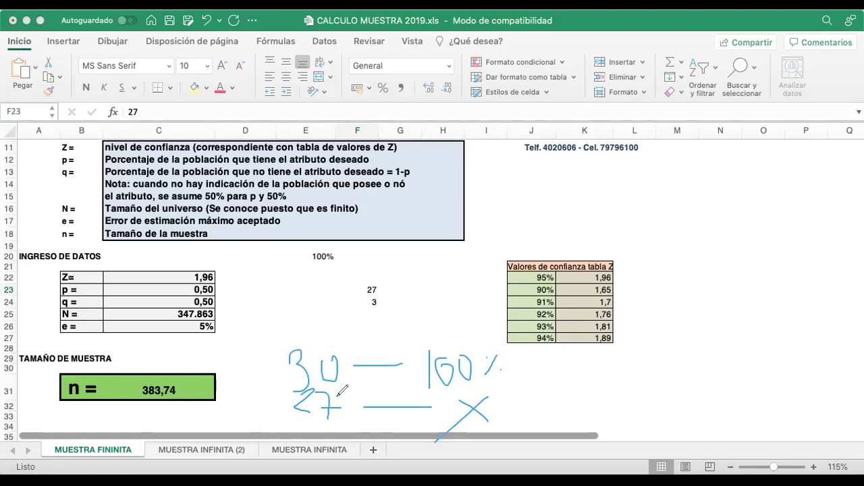
mouse_move(339, 407)
mouse_down()
mouse_move(418, 362)
mouse_move(357, 350)
mouse_up()
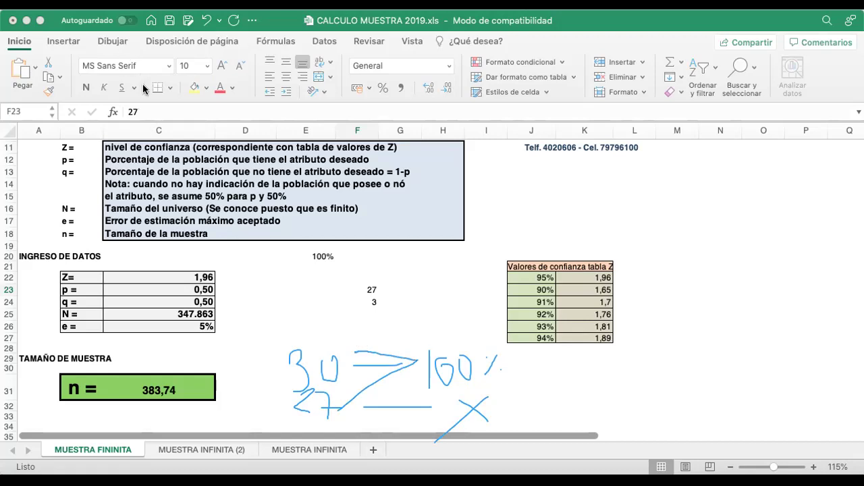
Calculate the percentage for the 27 responses in D22 with the formula +(27*100)/30.
click(272, 279)
text(+)
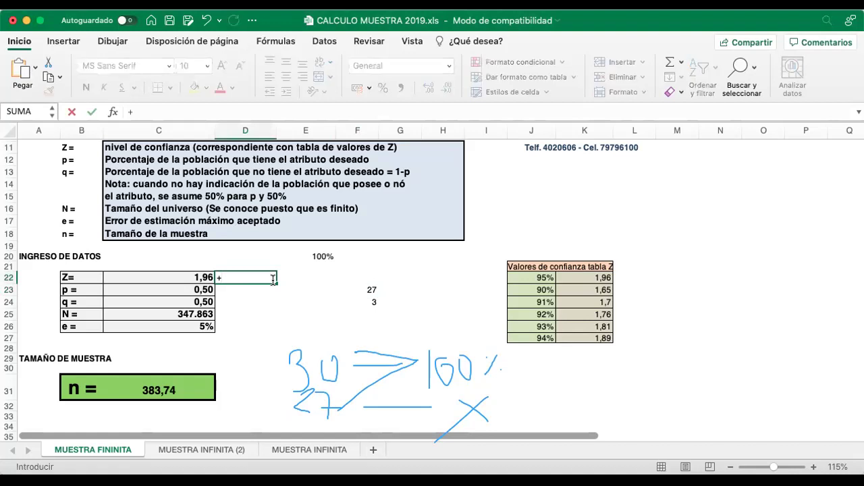
text((27)
click(261, 278)
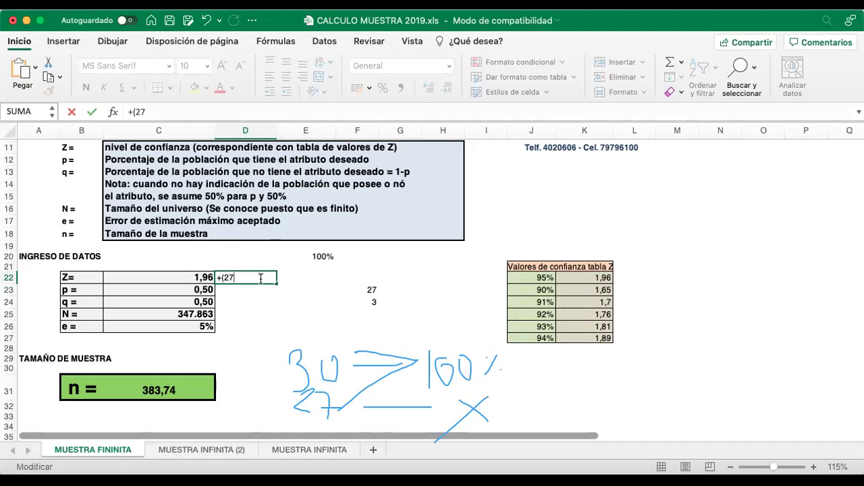
text(')
text(*)
text(19)
key(BackSpace)
text(00/)
key(BackSpace)
text()/30)
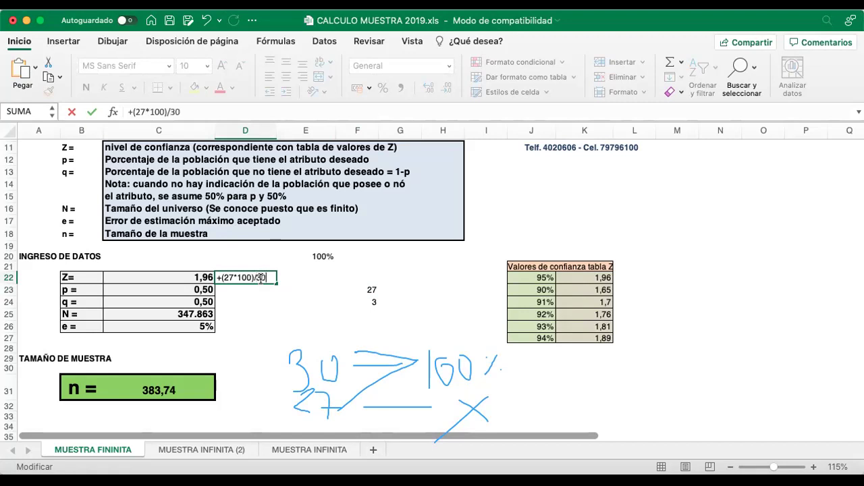
key(Return)
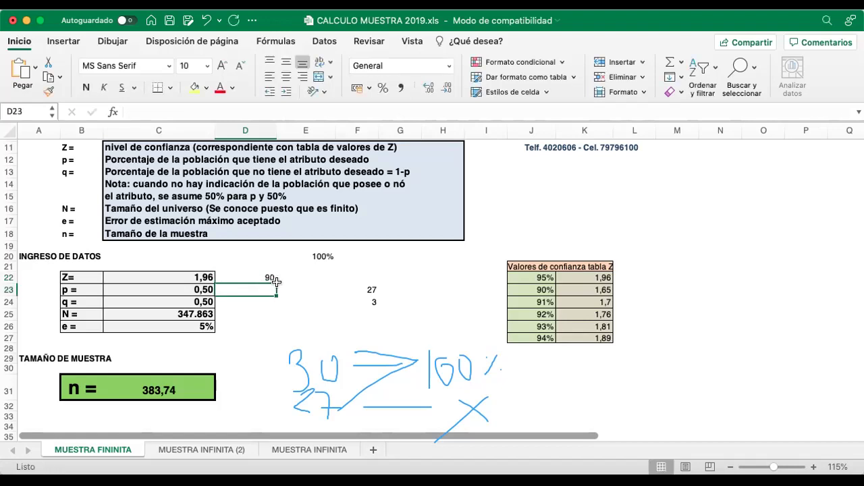
click(270, 277)
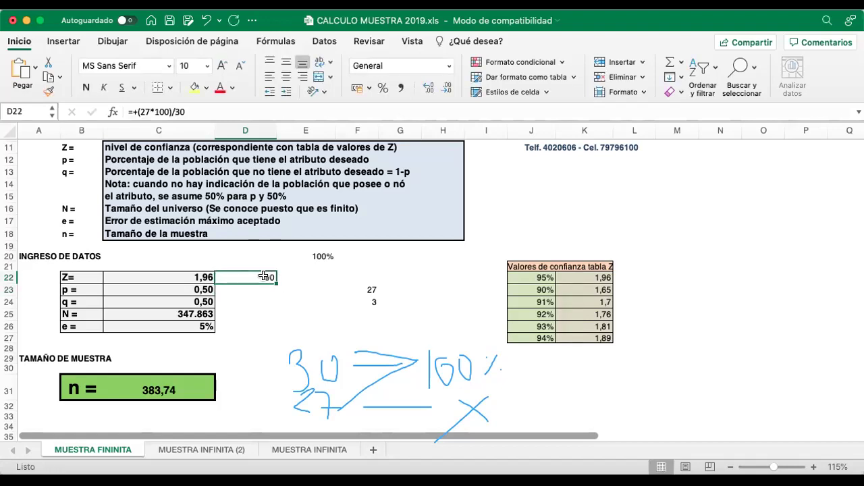
double_click(429, 88)
click(447, 89)
click(446, 89)
Set p to 0,9 in C23 and q to 0,10 in C24.
click(187, 288)
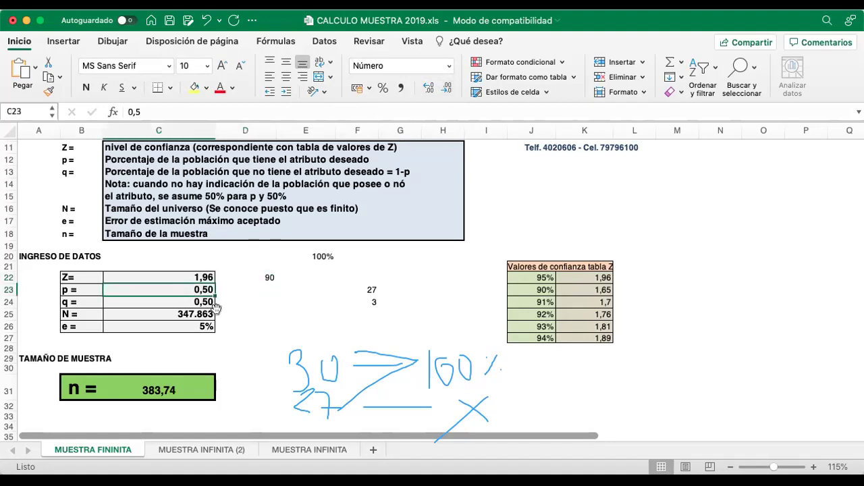
text(0,9)
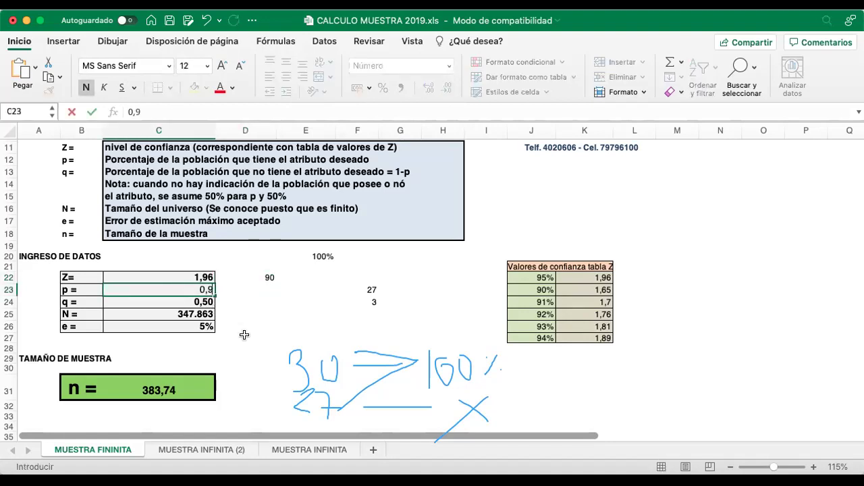
key(Return)
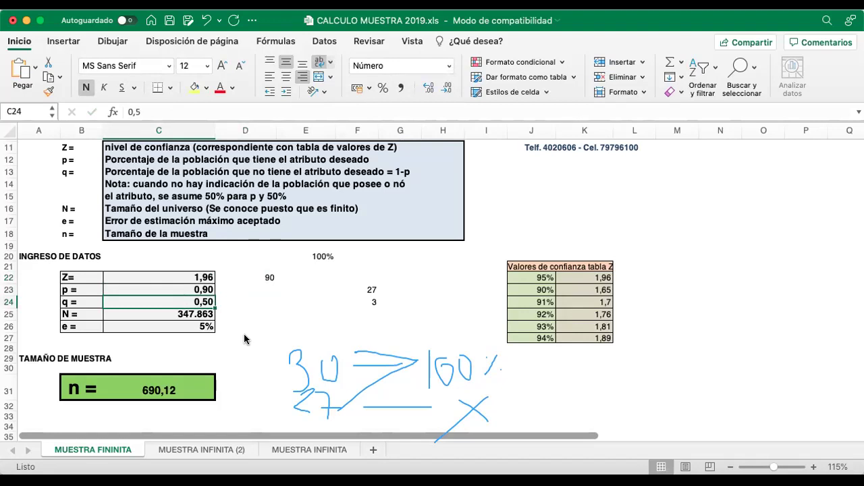
text(0,)
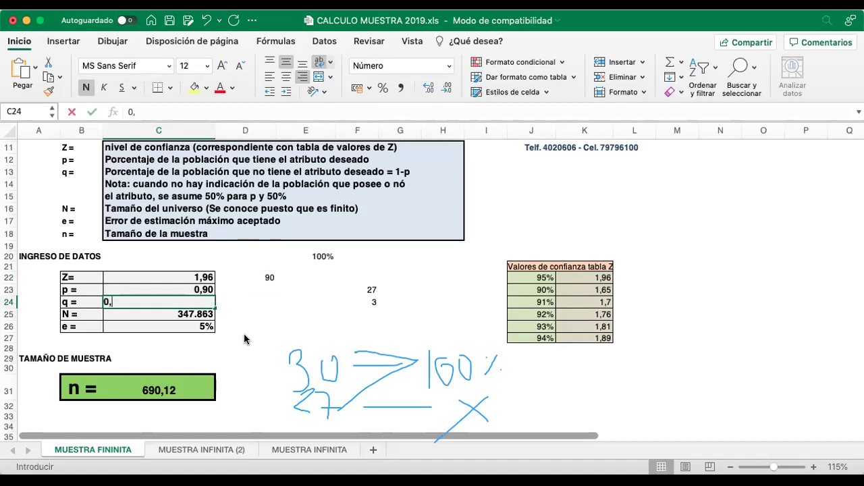
text(10)
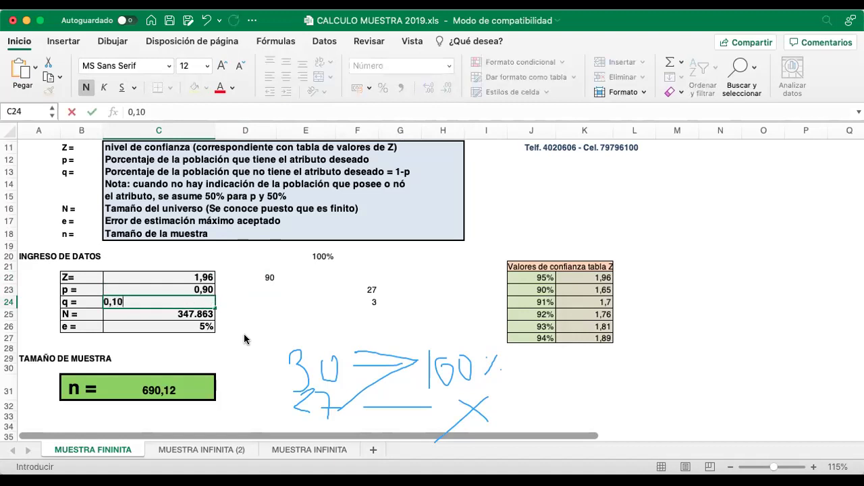
key(Return)
Review the sample size n against the p and q values and the calculation formula.
click(197, 391)
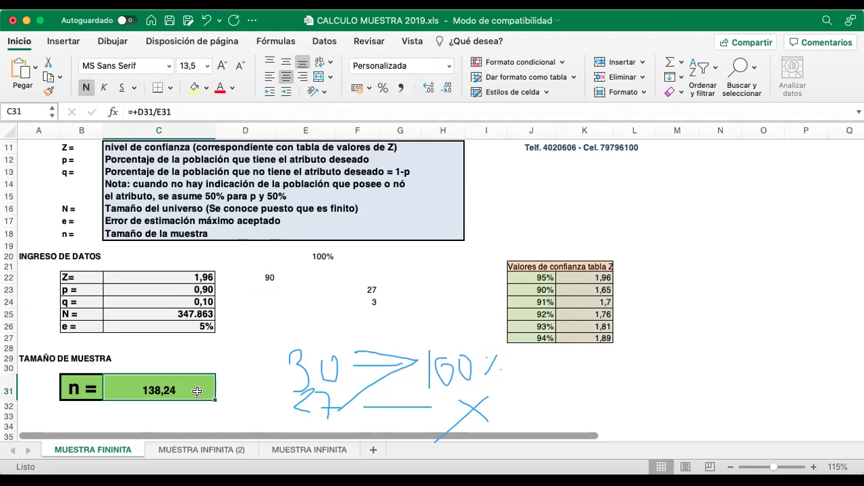
click(174, 289)
click(177, 302)
click(188, 382)
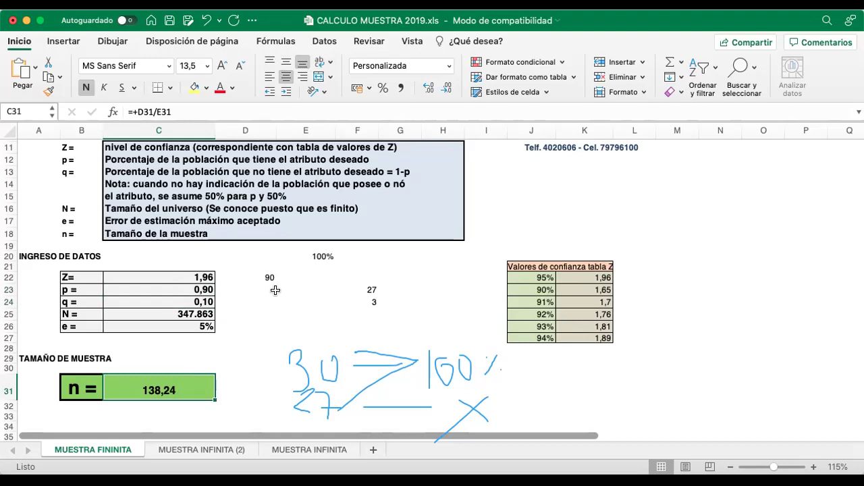
scroll(275, 290, up, 5)
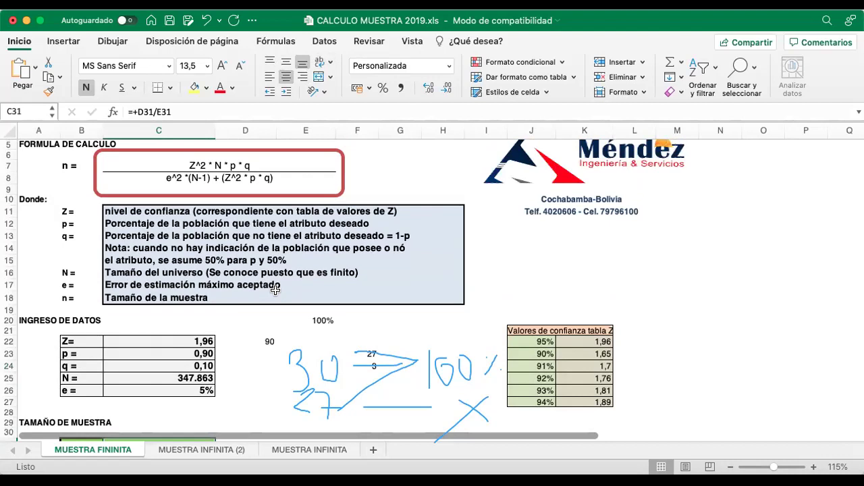
scroll(276, 290, down, 10)
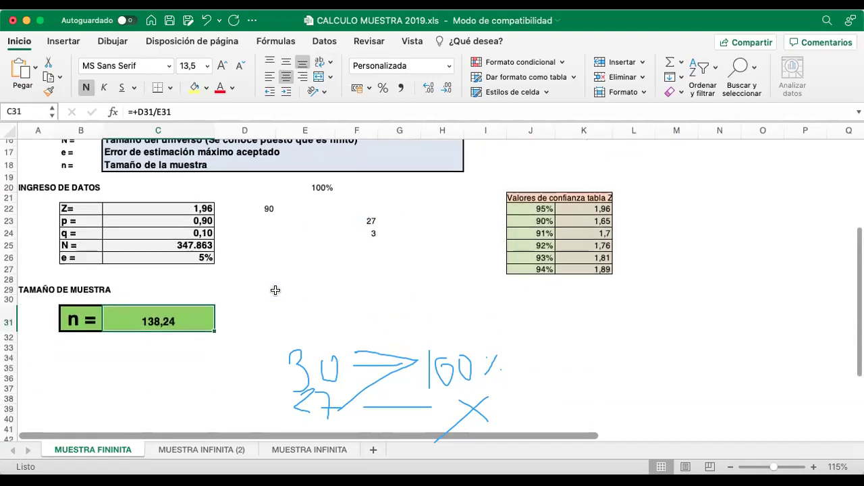
scroll(455, 121, up, 5)
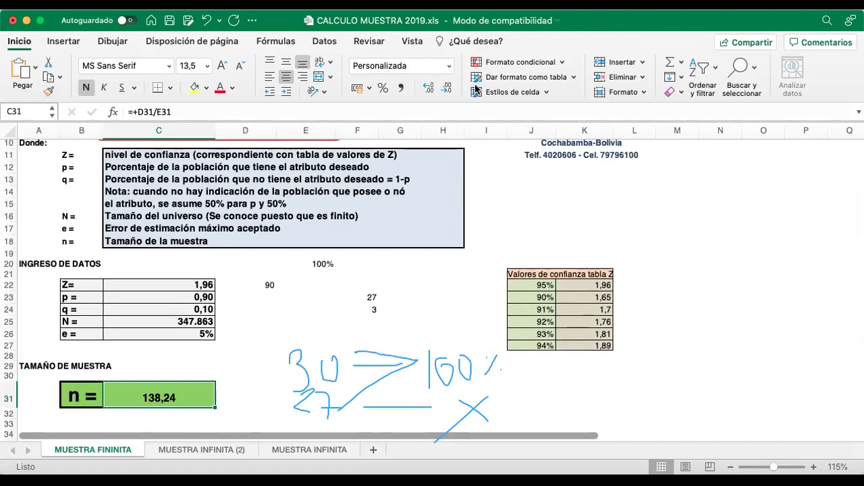
Erase the handwritten rule of three and handwrite 384 in the empty area above the Z confidence table.
mouse_move(497, 364)
mouse_down()
mouse_move(464, 382)
mouse_move(419, 386)
mouse_move(428, 376)
mouse_move(353, 370)
mouse_move(312, 402)
mouse_up()
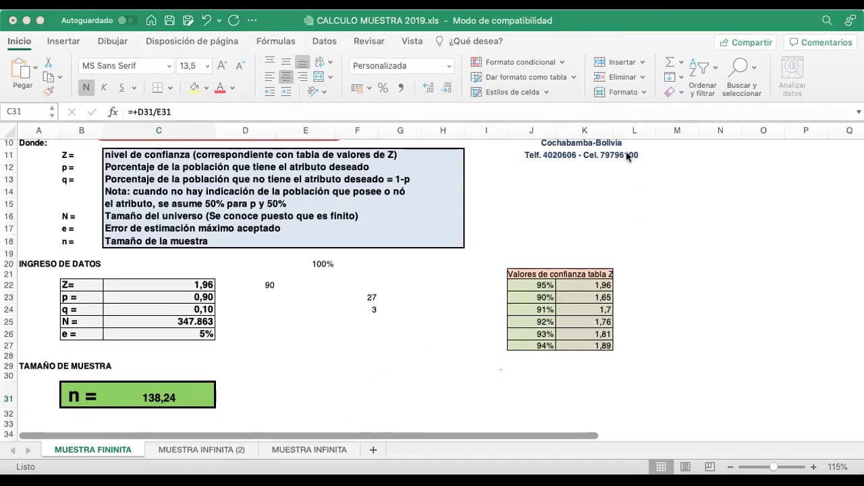
drag(633, 182, 643, 216)
mouse_move(667, 176)
mouse_down()
mouse_move(662, 184)
mouse_move(678, 193)
mouse_move(673, 173)
mouse_move(679, 203)
mouse_move(675, 188)
mouse_move(694, 184)
mouse_move(721, 223)
mouse_up()
drag(693, 184, 717, 173)
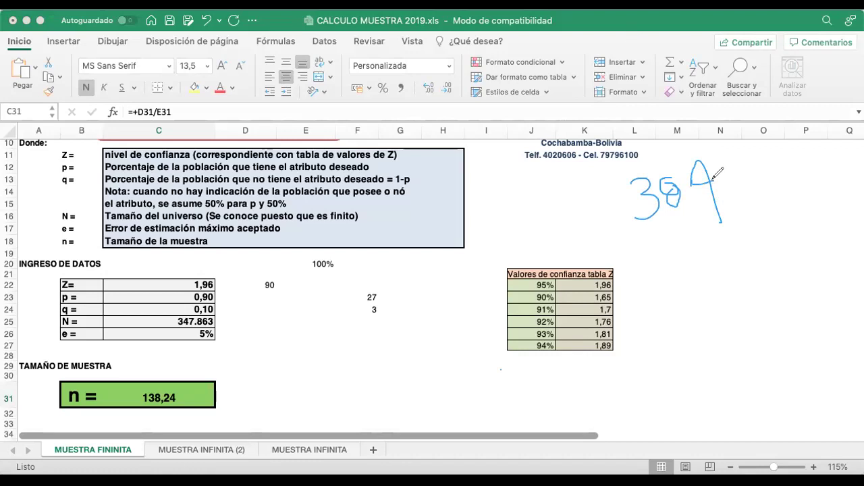
Draw an arrow from the sample size result n and handwrite 205 beside it.
mouse_move(184, 397)
mouse_down()
mouse_move(250, 397)
mouse_move(232, 406)
mouse_up()
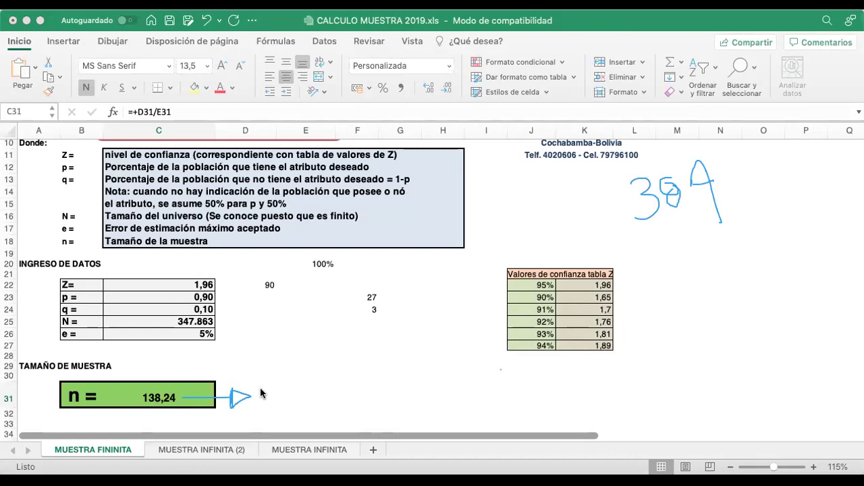
mouse_move(258, 388)
mouse_down()
mouse_move(260, 403)
mouse_move(297, 405)
mouse_move(294, 386)
mouse_move(312, 404)
mouse_move(333, 374)
mouse_up()
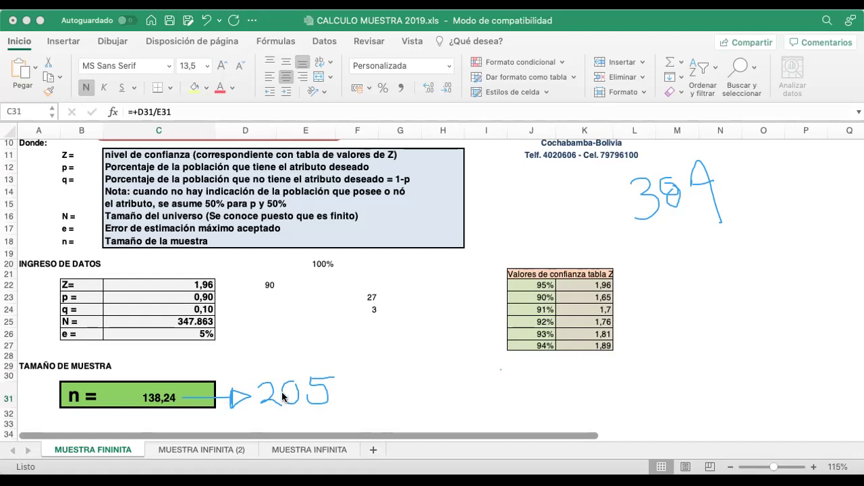
Set p to 0,85 in C23 and q to 0,15 in C24.
click(205, 296)
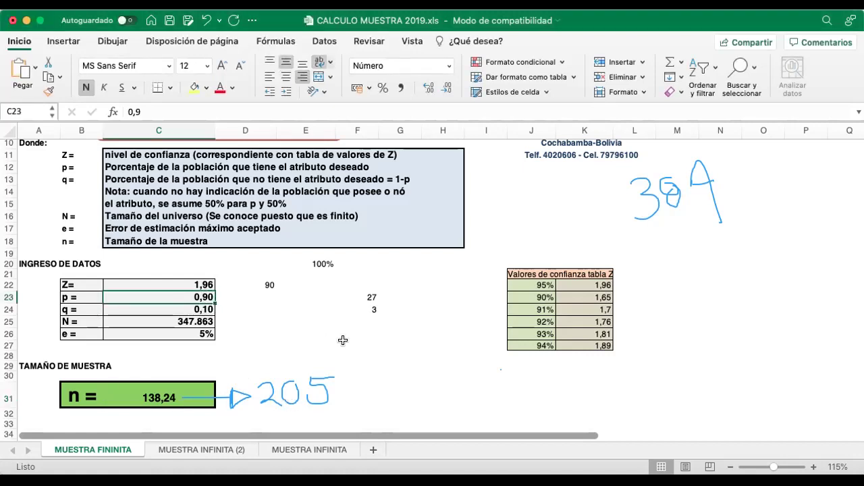
text(0,)
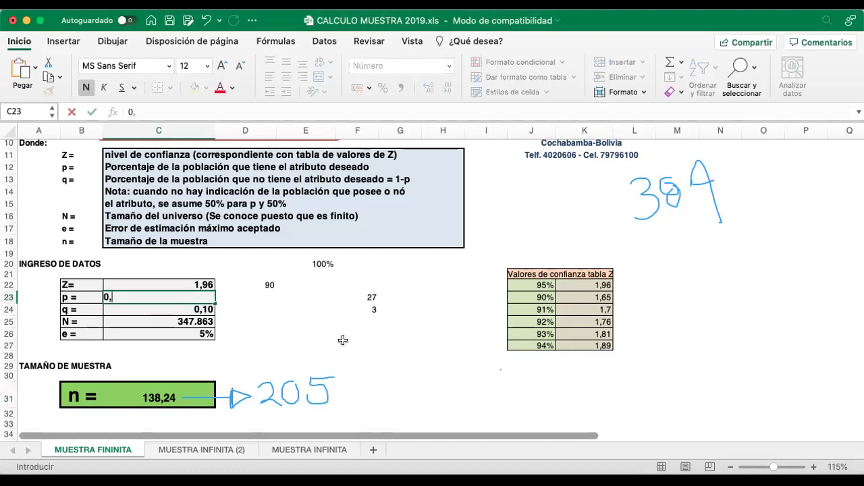
text(85)
key(Return)
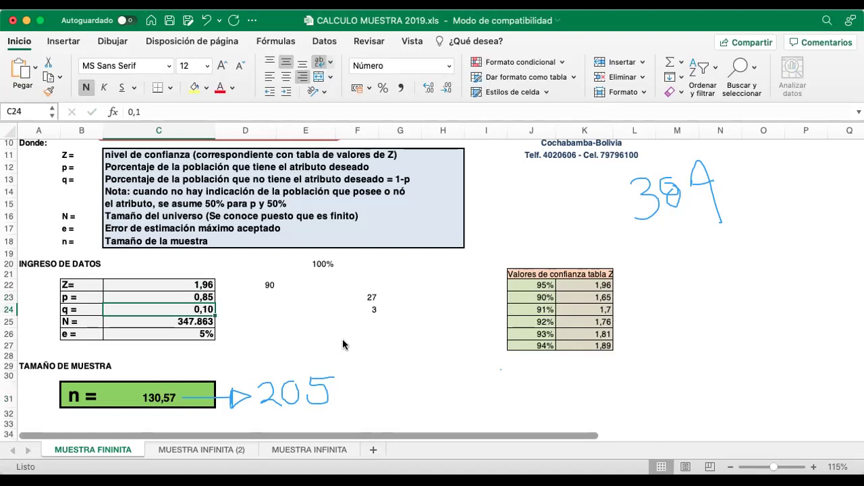
text(0,)
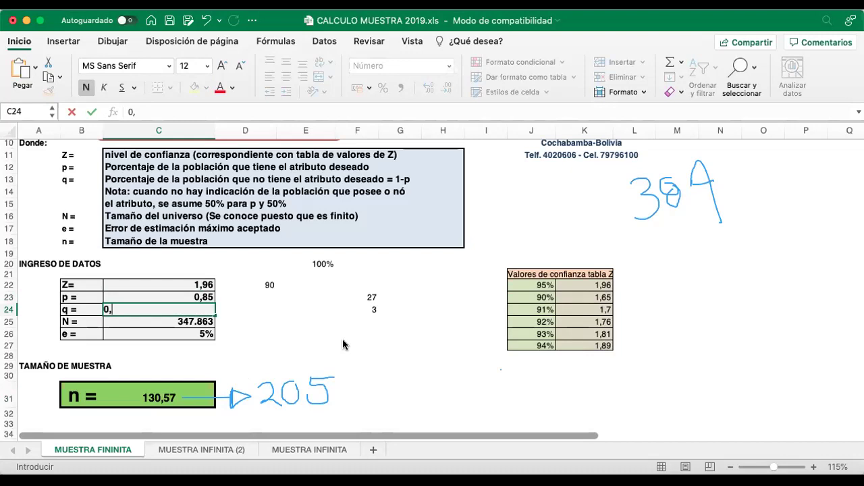
text(15)
key(Return)
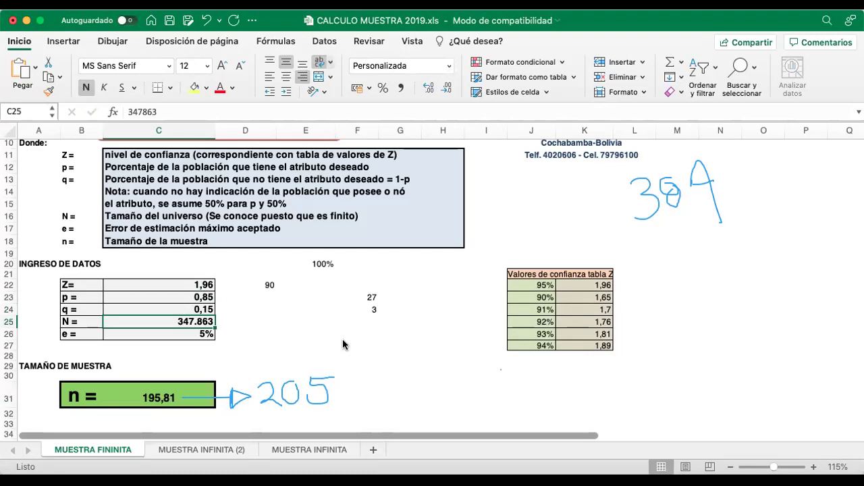
Change p to 0,82 in C23 and q to 0,18 in C24.
key(Up)
key(Up)
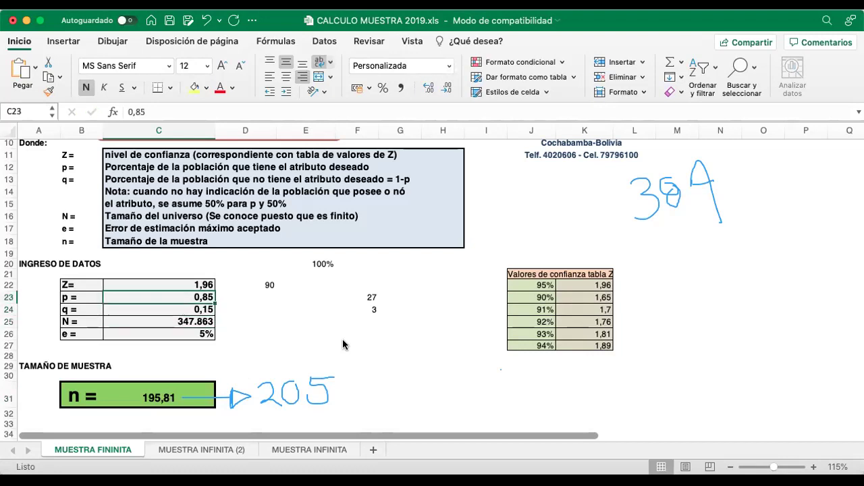
text(0)
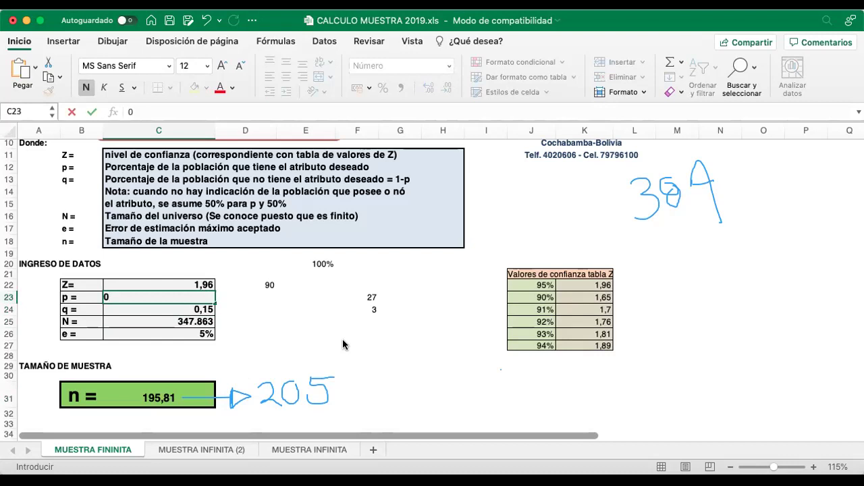
text(,82)
key(Return)
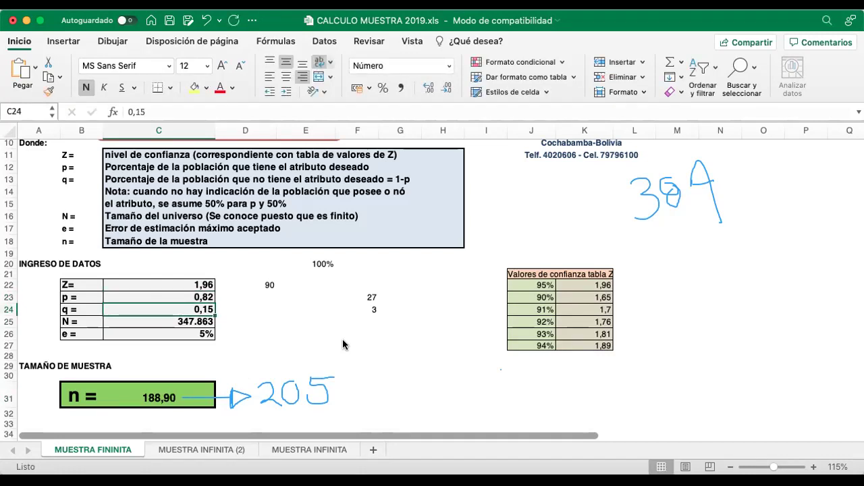
text(0,13)
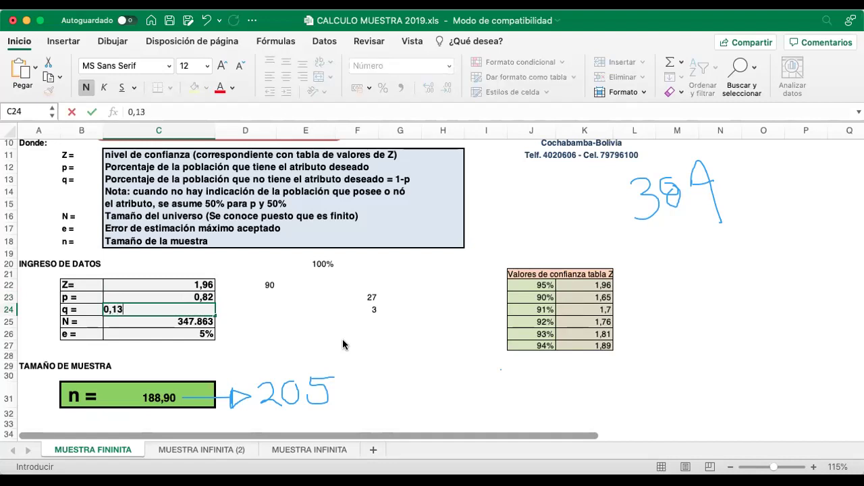
key(BackSpace)
text(8)
key(Return)
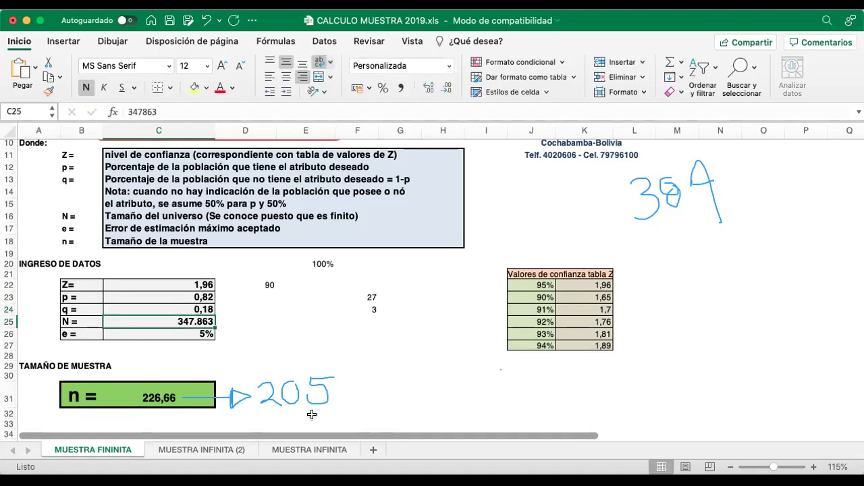
Set p to 0,83 in C23 and q to 0,17 in C24.
drag(203, 296, 203, 308)
click(203, 296)
text(0,83)
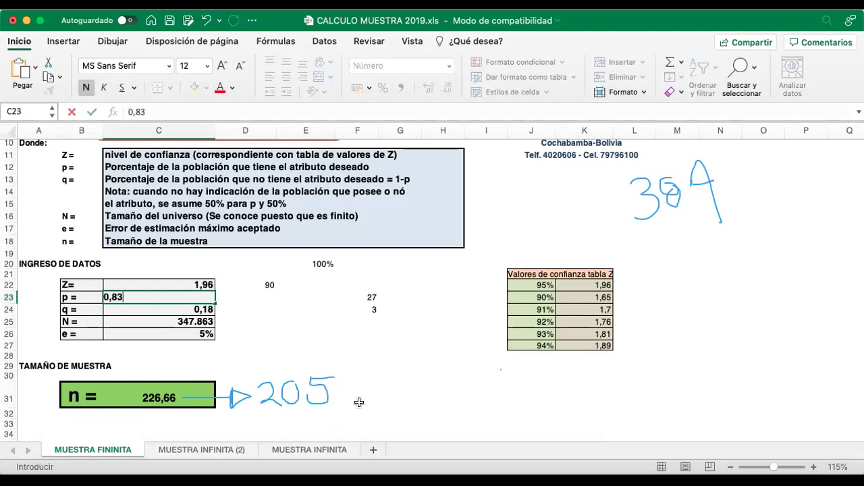
key(Return)
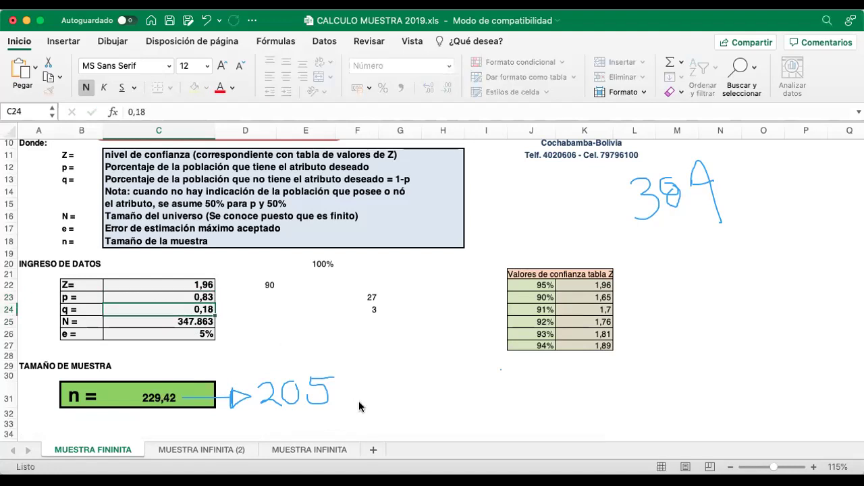
text(0,17)
key(Return)
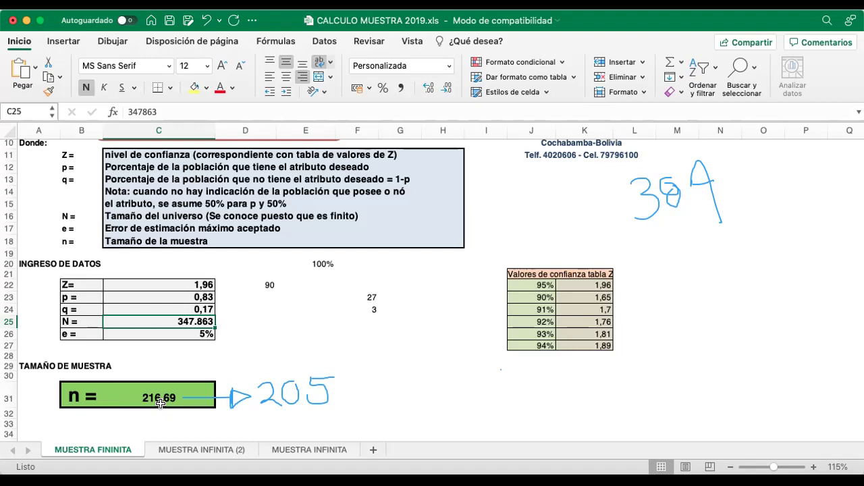
Clear the auxiliary percentage calculation values in D20:F24 beside the input data table.
drag(263, 262, 355, 314)
key(Delete)
click(407, 353)
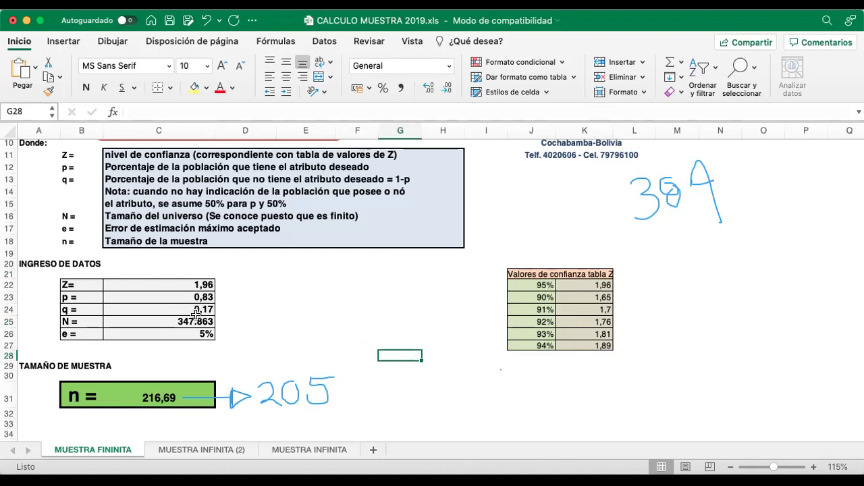
click(288, 306)
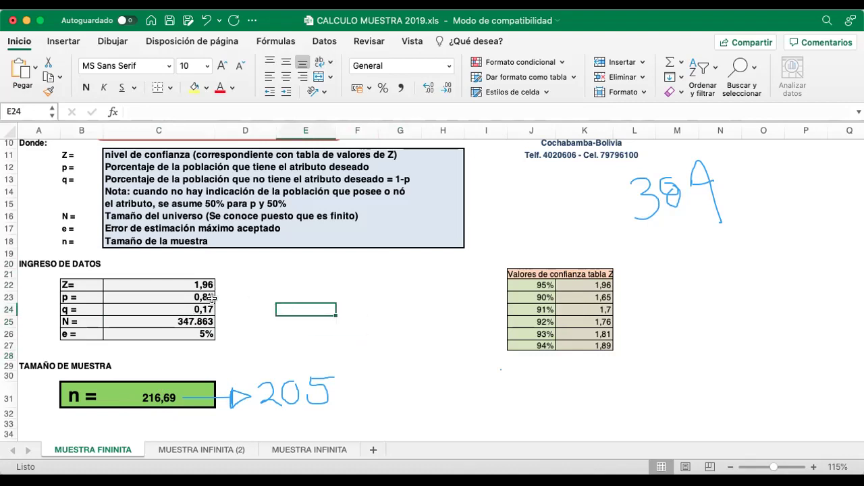
drag(197, 296, 197, 309)
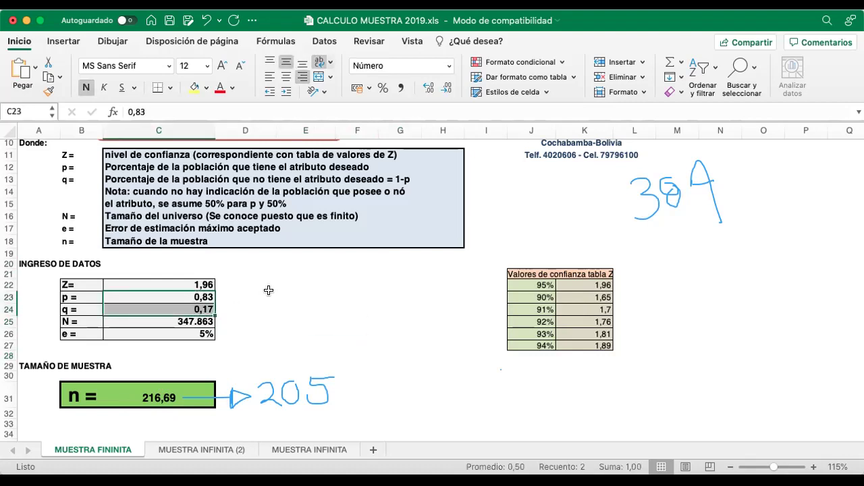
click(294, 280)
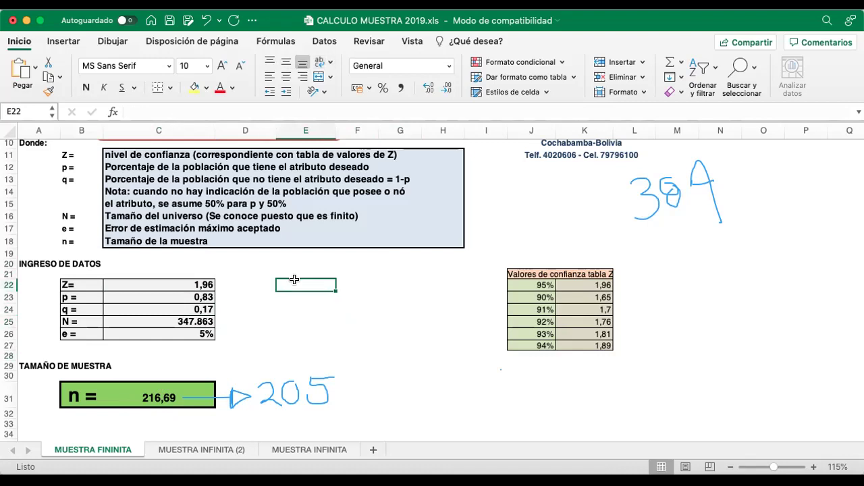
click(297, 263)
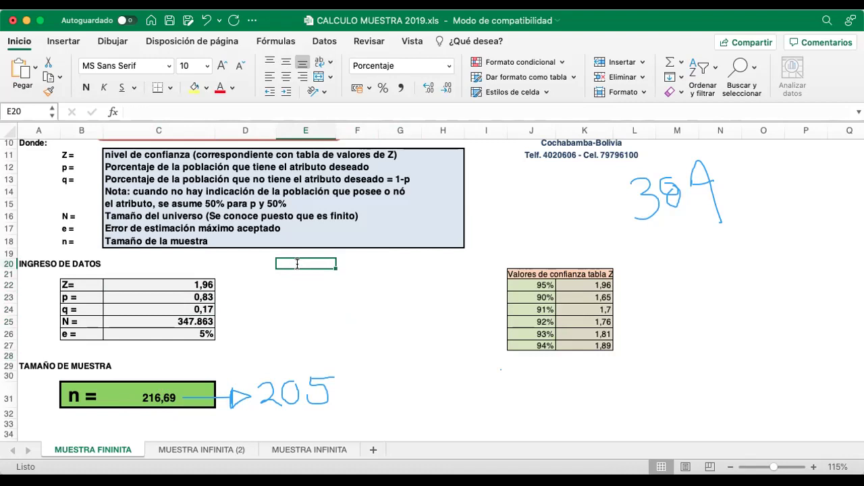
text(30)
key(BackSpace)
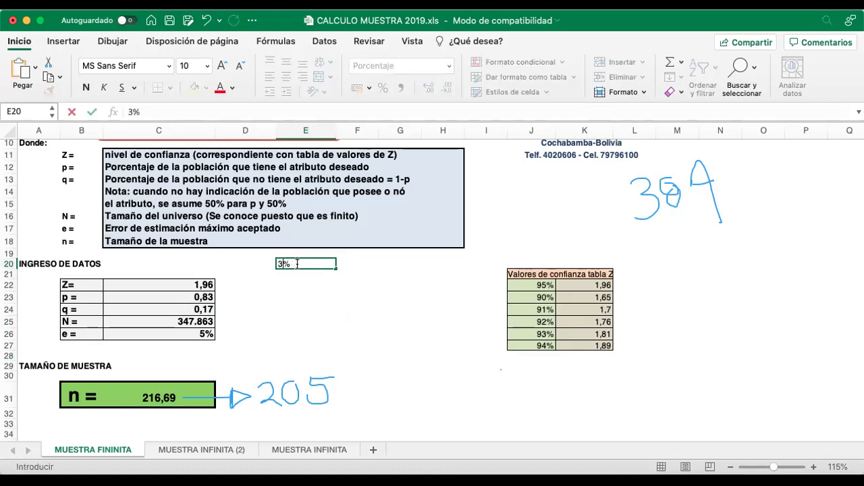
key(Tab)
click(298, 267)
double_click(297, 265)
key(BackSpace)
key(Return)
key(super+z)
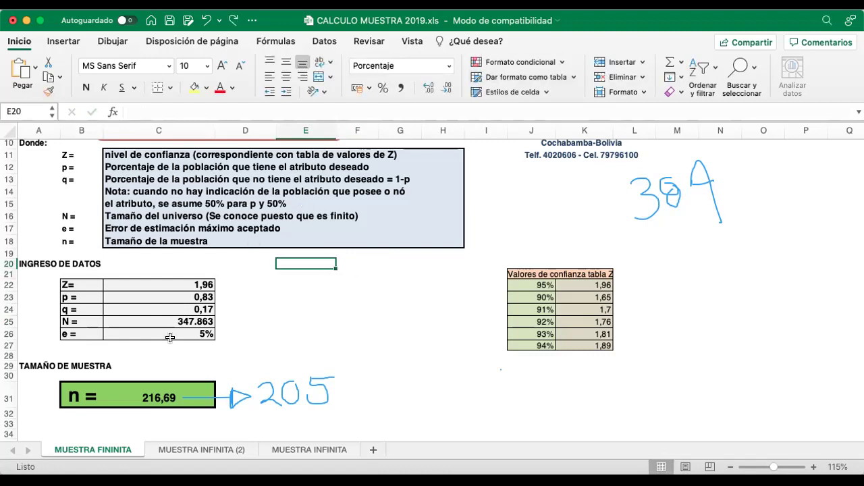
click(188, 299)
drag(188, 300, 159, 309)
key(Right)
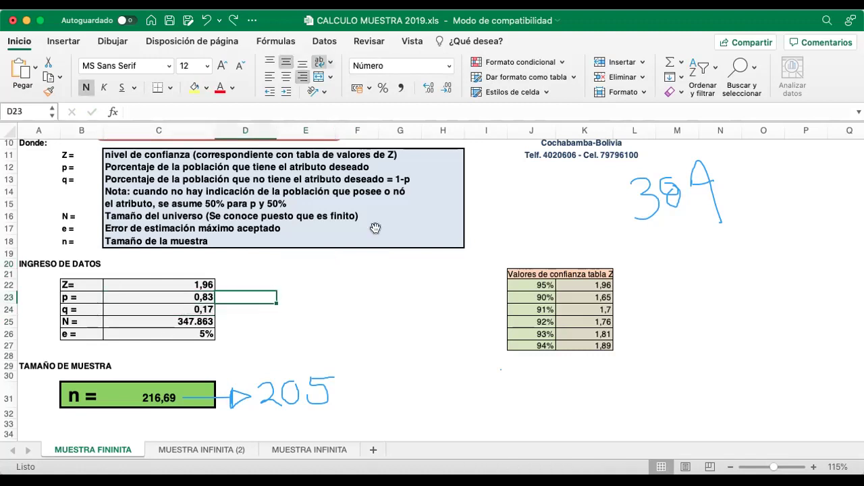
click(167, 299)
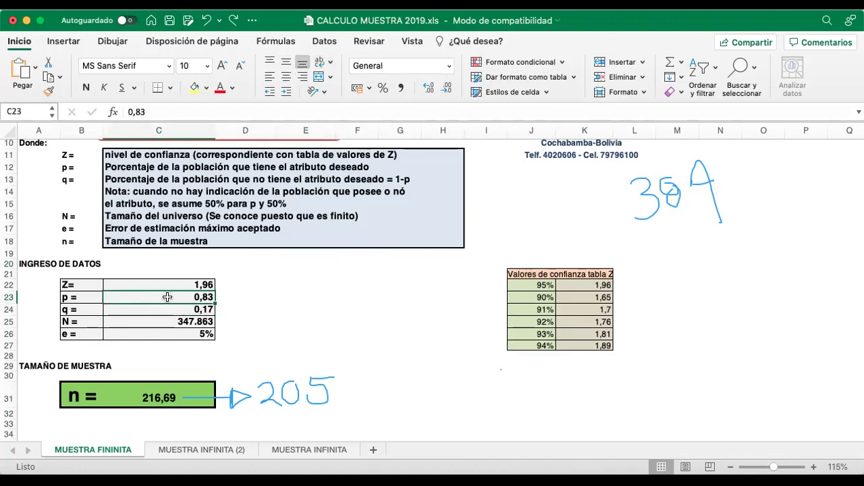
click(181, 307)
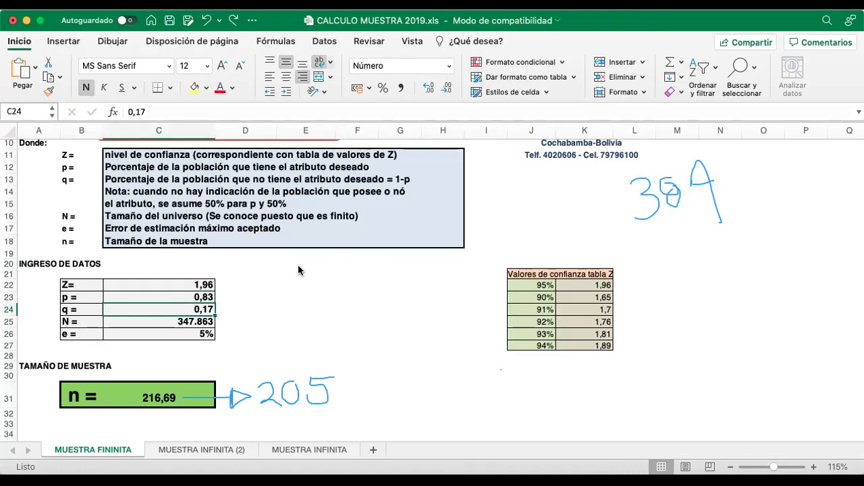
Handwrite a rule of three beside the input data relating 30 to 100% and X to 83%, with lines linking the terms.
mouse_move(266, 271)
mouse_down()
mouse_move(267, 294)
mouse_move(294, 294)
mouse_move(301, 272)
mouse_move(322, 283)
mouse_move(355, 278)
mouse_move(371, 292)
mouse_move(412, 277)
mouse_move(444, 280)
mouse_move(456, 290)
mouse_up()
drag(316, 324, 347, 324)
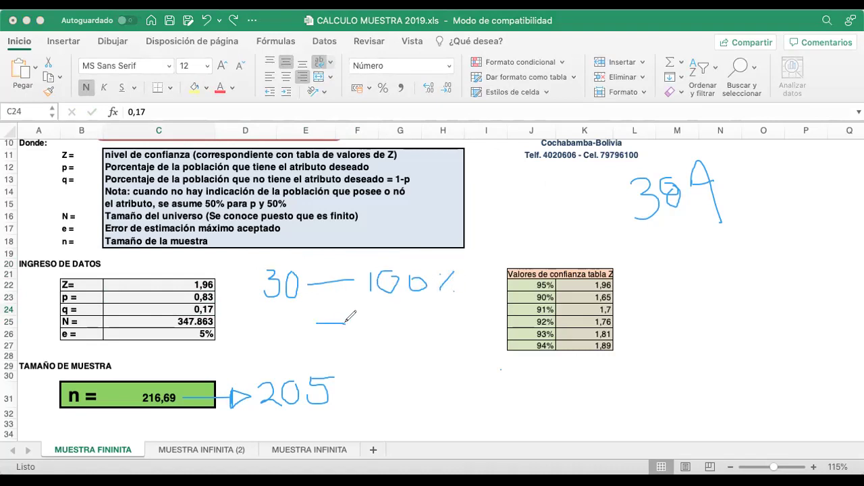
drag(400, 310, 398, 331)
mouse_move(396, 328)
mouse_down()
mouse_move(402, 341)
mouse_move(390, 352)
mouse_up()
mouse_move(421, 314)
mouse_down()
mouse_move(435, 328)
mouse_move(422, 347)
mouse_up()
drag(473, 312, 464, 333)
click(456, 318)
click(480, 335)
drag(266, 312, 301, 344)
drag(298, 314, 270, 344)
mouse_move(350, 337)
mouse_down()
mouse_move(365, 329)
mouse_move(302, 295)
mouse_move(366, 296)
mouse_up()
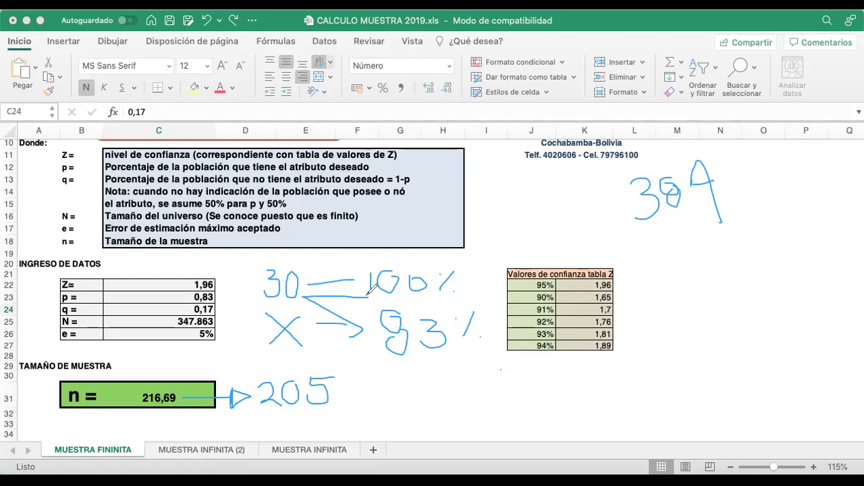
Handwrite 25 and 5 joined by a bracket beside the Z table, outline the handwritten 30, and draw a dividing line under 384.
mouse_move(664, 279)
mouse_down()
mouse_move(694, 298)
mouse_move(719, 270)
mouse_up()
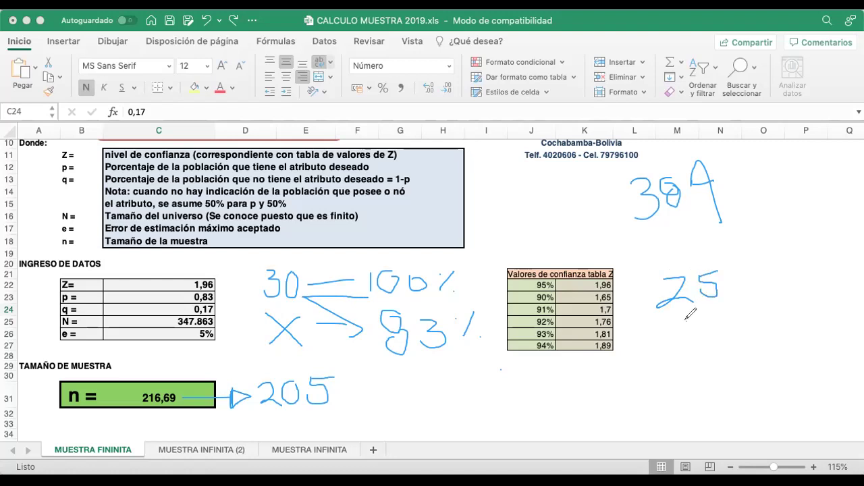
mouse_move(298, 254)
mouse_down()
mouse_move(261, 301)
mouse_move(298, 250)
mouse_up()
mouse_move(682, 324)
mouse_down()
mouse_move(694, 326)
mouse_move(690, 318)
mouse_up()
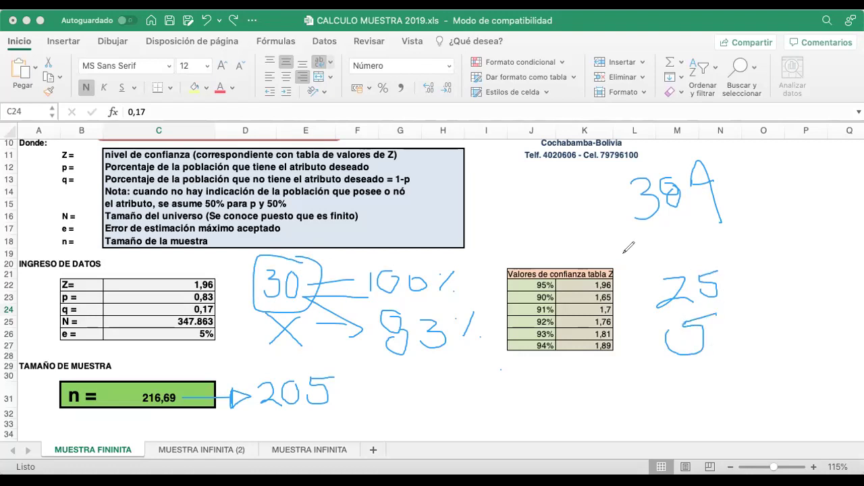
mouse_move(605, 248)
mouse_down()
mouse_move(776, 242)
mouse_move(817, 251)
mouse_up()
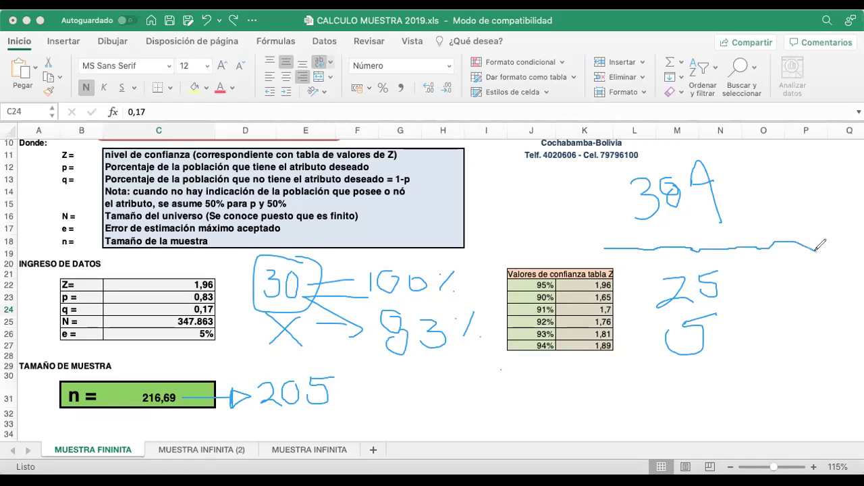
mouse_move(649, 292)
mouse_down()
mouse_move(623, 300)
mouse_move(650, 331)
mouse_up()
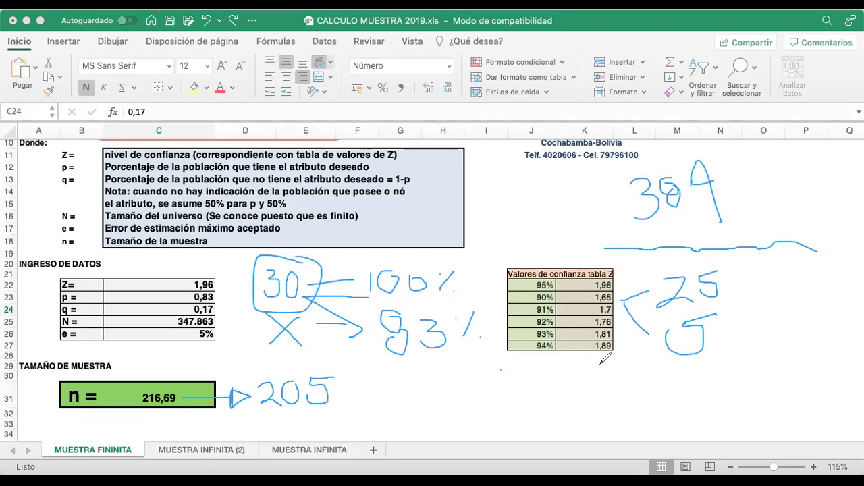
Draw a circle below the Z table, divide it in two, and handwrite 83 and 17 in its parts.
mouse_move(601, 360)
mouse_down()
mouse_move(590, 411)
mouse_move(613, 377)
mouse_move(598, 365)
mouse_move(567, 393)
mouse_move(612, 405)
mouse_up()
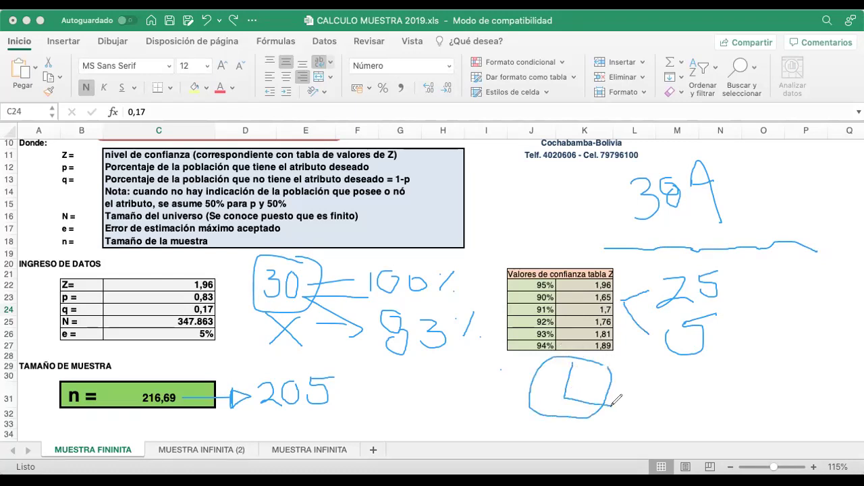
mouse_move(540, 384)
mouse_down()
mouse_move(549, 378)
mouse_move(540, 396)
mouse_move(545, 386)
mouse_move(552, 397)
mouse_move(544, 382)
mouse_up()
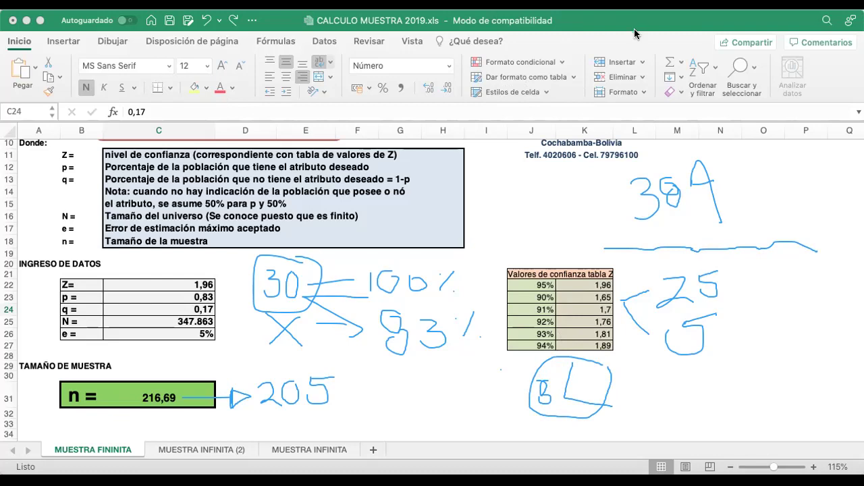
mouse_move(556, 384)
mouse_down()
mouse_move(559, 401)
mouse_move(588, 378)
mouse_move(594, 396)
mouse_up()
Circle the handwritten 384 and scribble a mark next to the p and q values in the input data.
mouse_move(719, 164)
mouse_down()
mouse_move(660, 227)
mouse_move(689, 162)
mouse_up()
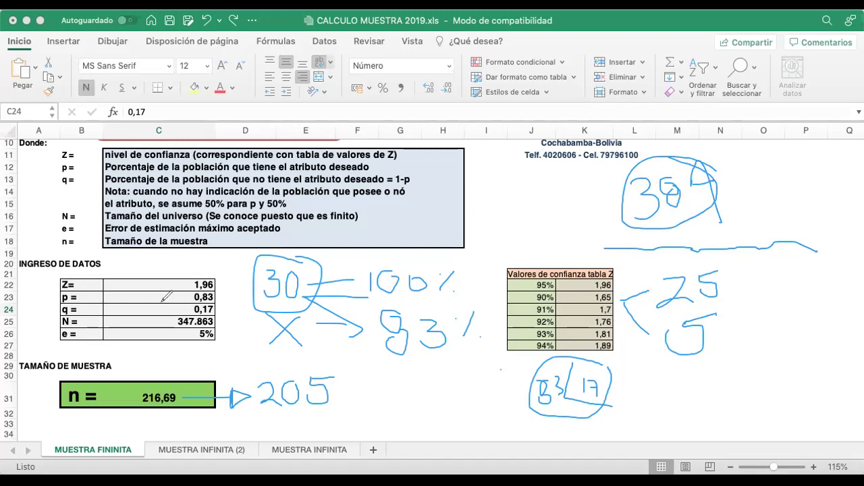
mouse_move(170, 295)
mouse_down()
mouse_move(182, 292)
mouse_move(174, 299)
mouse_up()
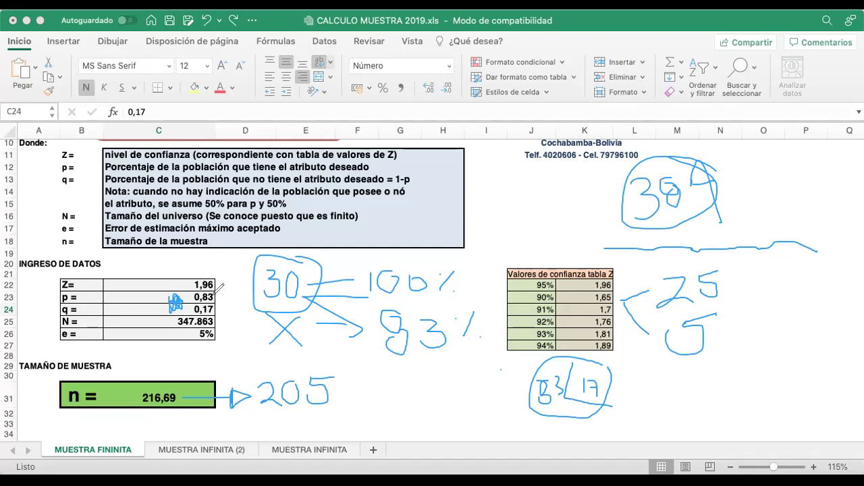
Undo the scribbled marks beside the p and q values in the input data and stop drawing.
drag(202, 295, 202, 323)
key(super+z)
key(super+z)
key(Escape)
Try margins of error e of 4%, 2%, 1% and 0% in turn in the input data.
click(191, 333)
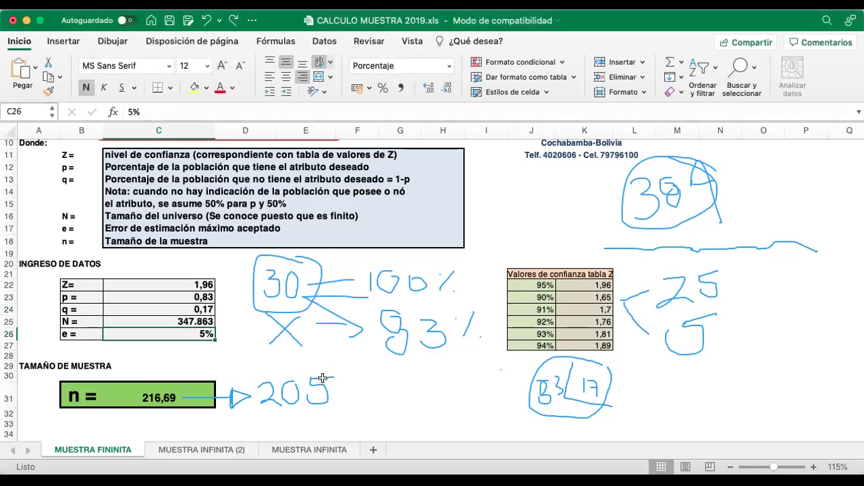
text(4)
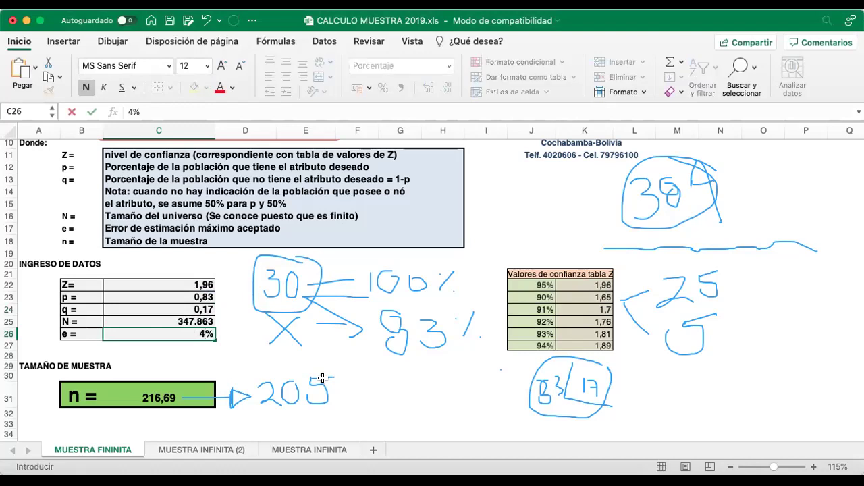
key(Return)
key(Up)
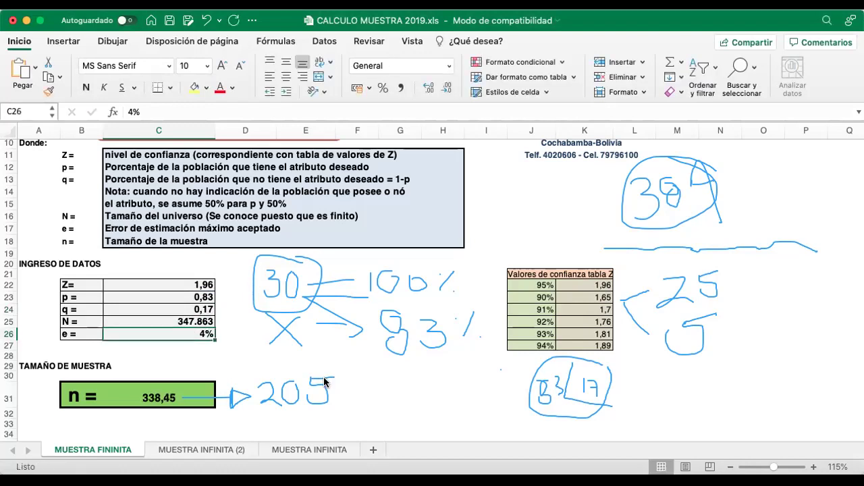
text(2)
key(Return)
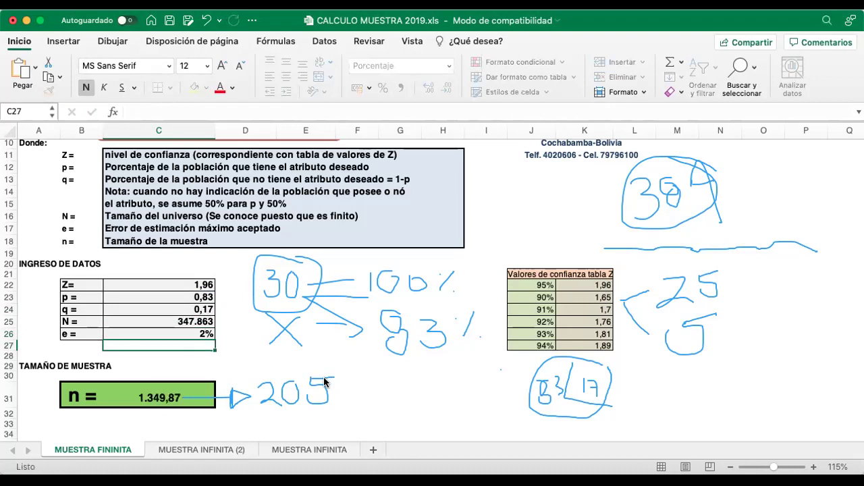
key(Up)
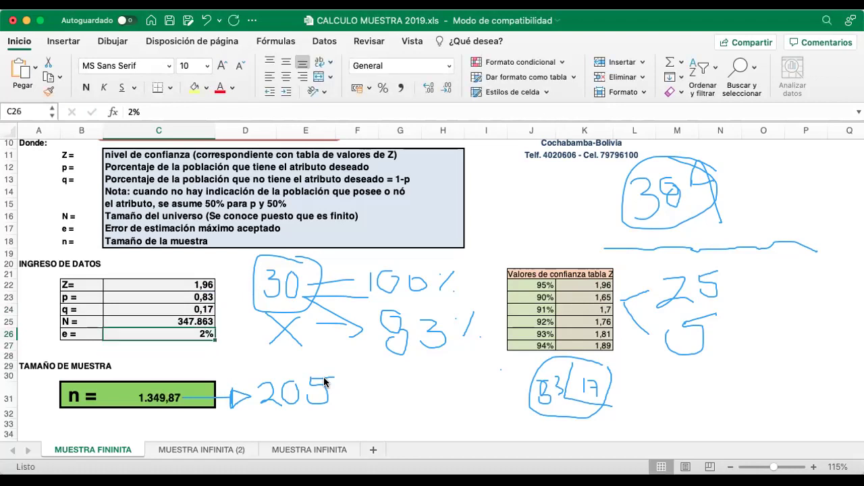
text(1)
key(Return)
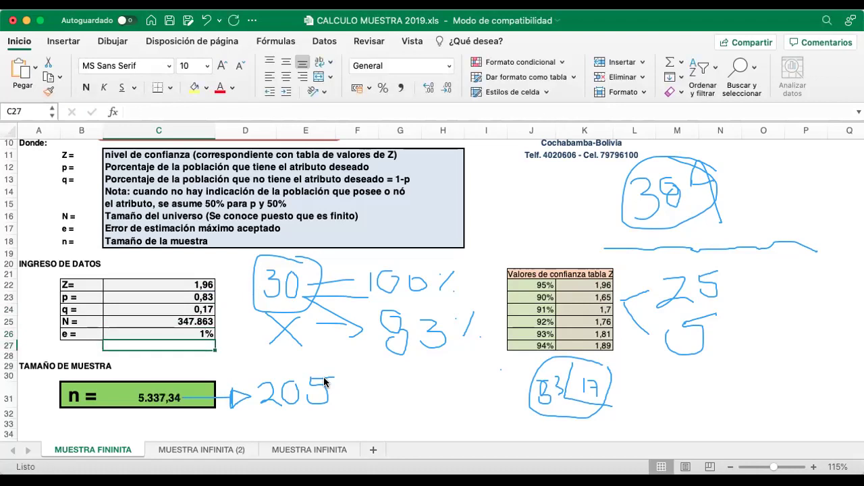
key(Up)
text(0)
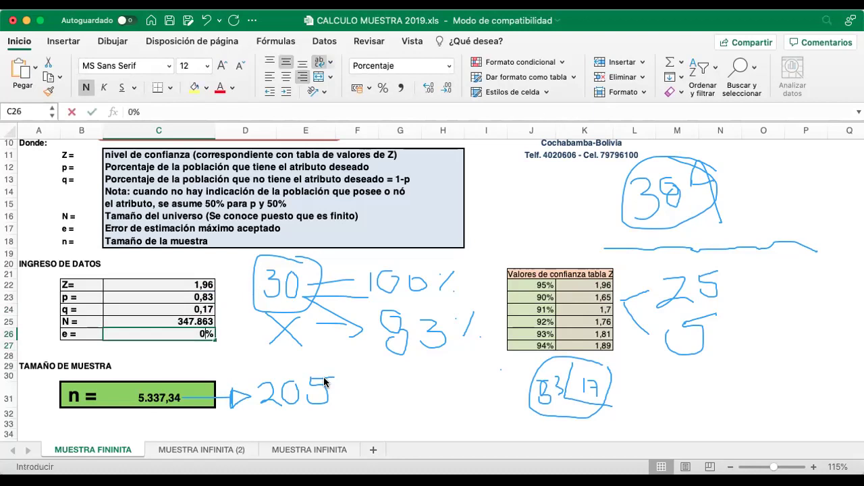
key(Return)
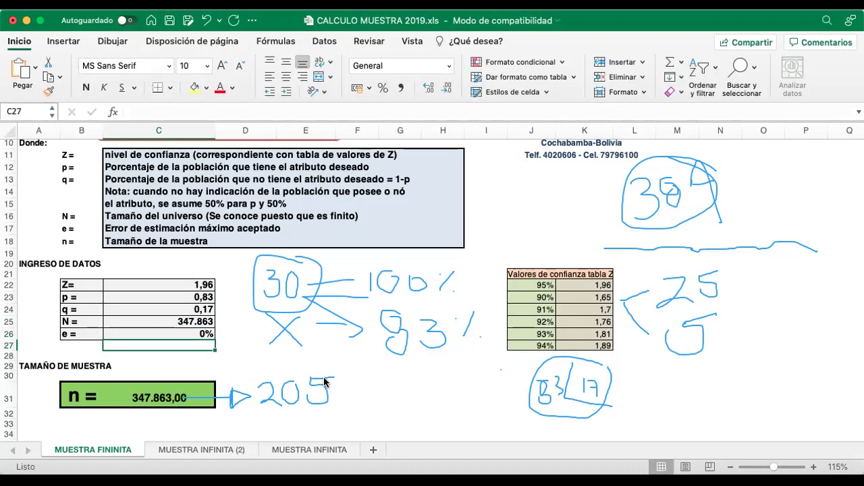
Try margins of error e of 6%, 7%, 9% and 10% in turn in the input data.
key(Up)
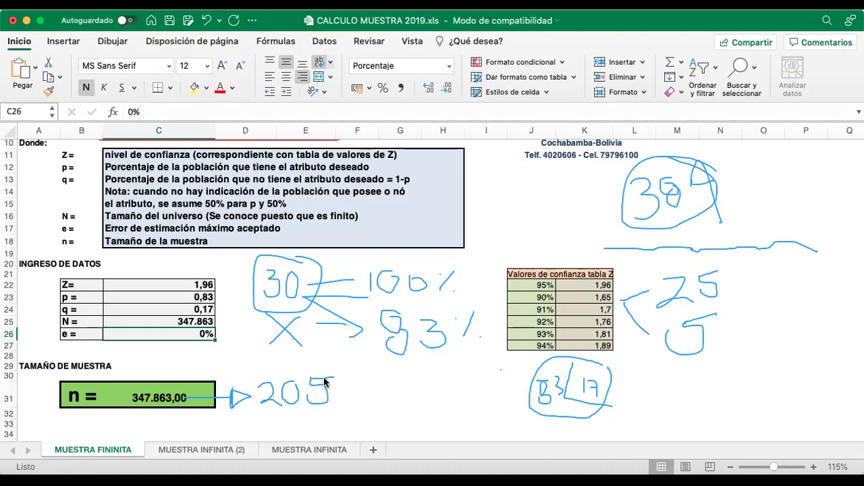
text(6)
key(Return)
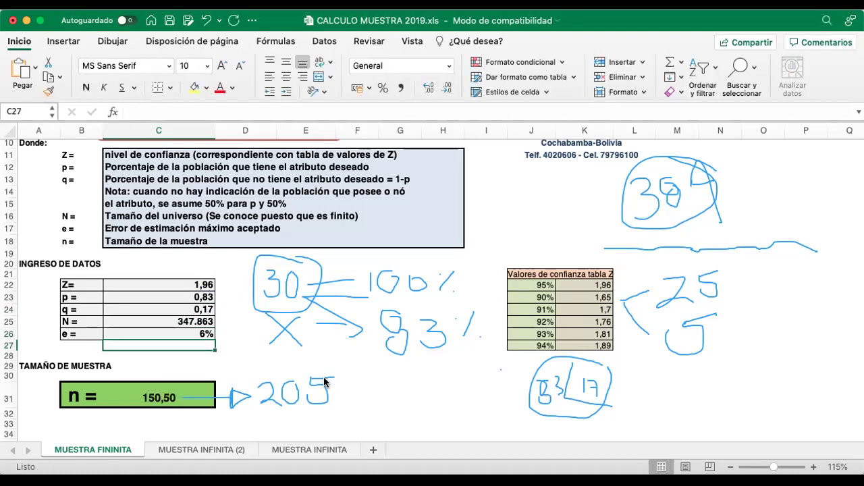
key(Up)
text(7)
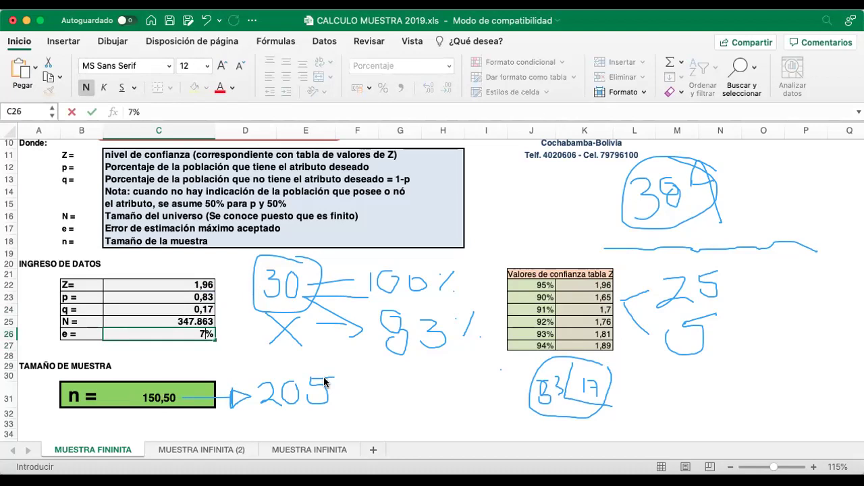
key(Return)
key(Up)
text(9)
key(Return)
key(Up)
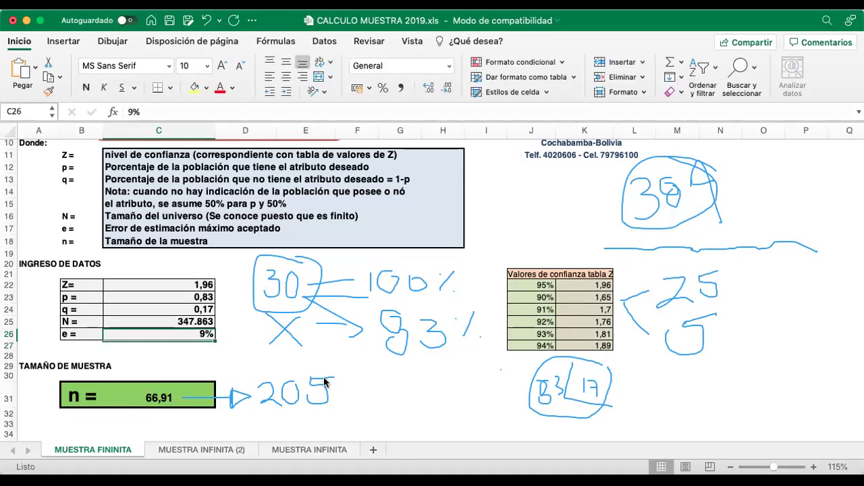
text(10)
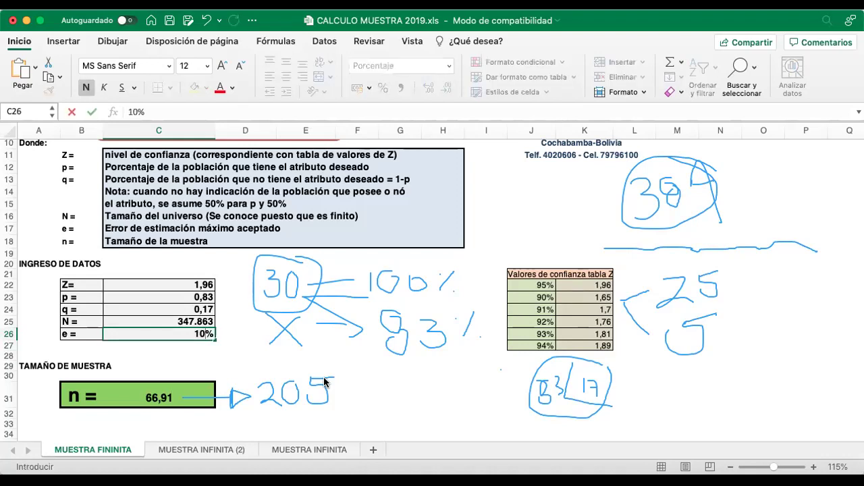
key(Return)
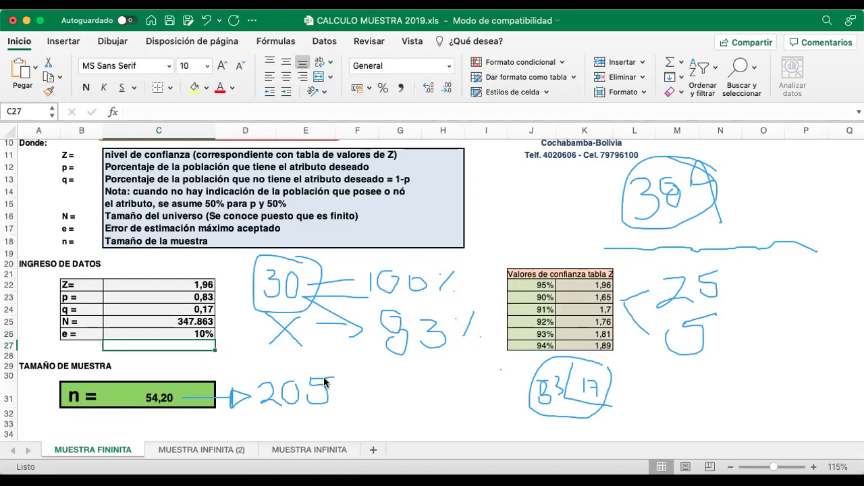
Undo the last two margin of error changes and set e to 5%.
key(super+z)
key(super+z)
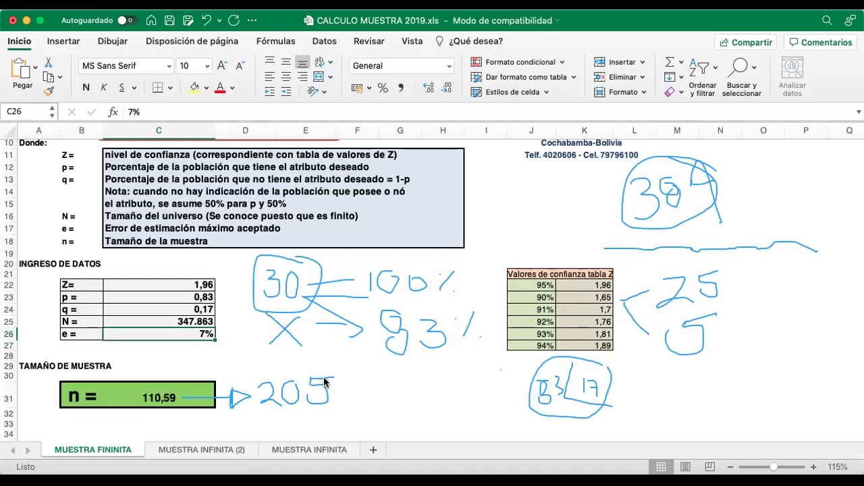
text(5)
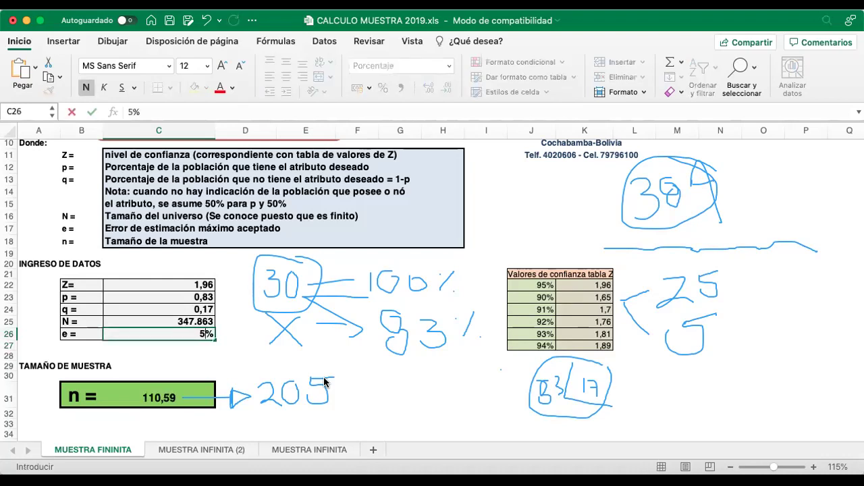
key(Return)
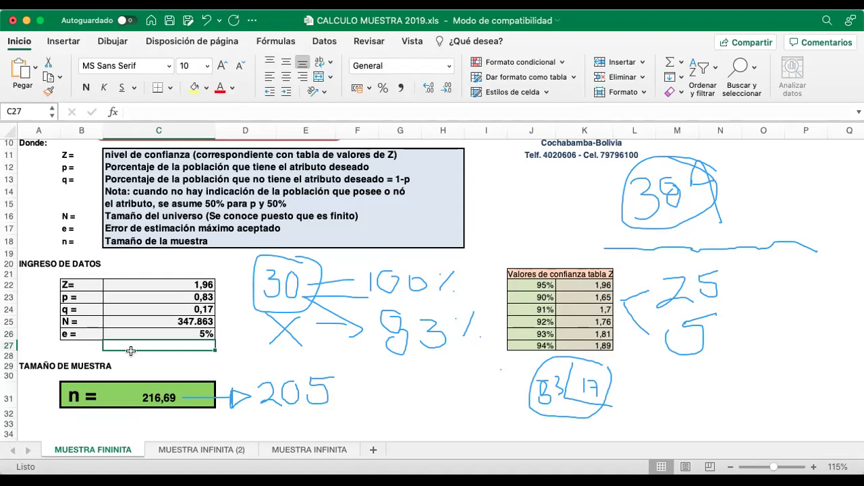
Go over the confidence levels in the Z table and set Z to 1,70, the value for 91%.
click(135, 326)
click(152, 285)
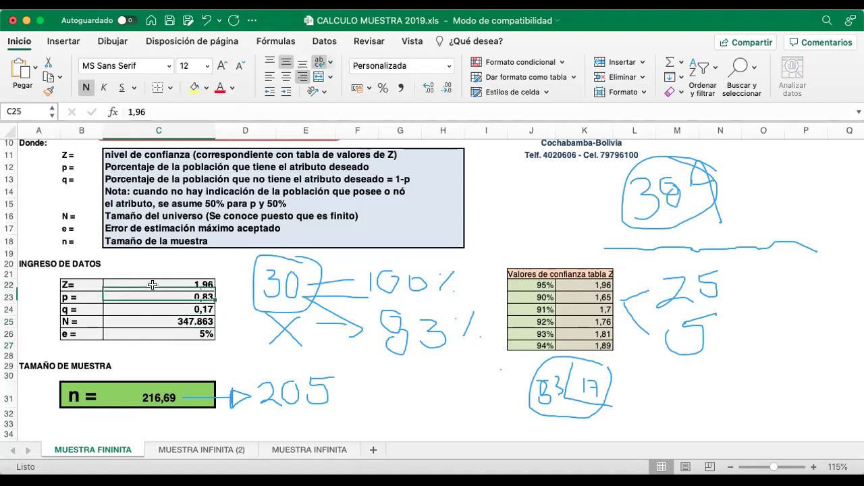
drag(532, 285, 532, 333)
click(211, 346)
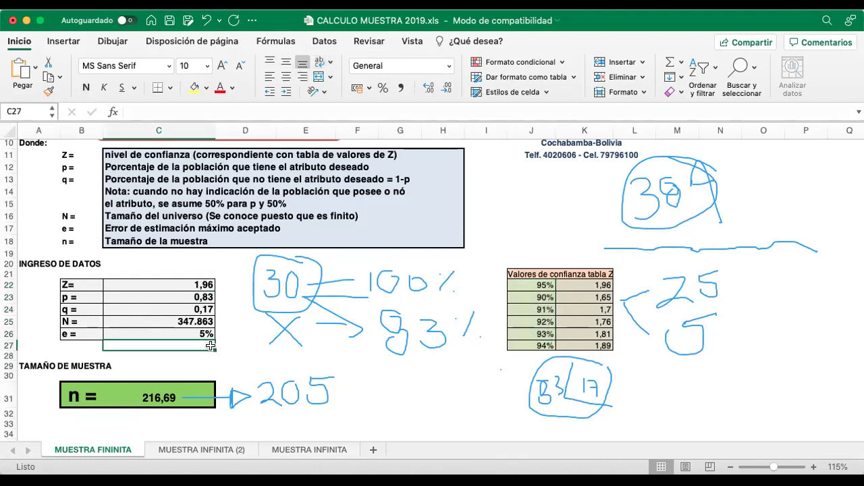
click(192, 286)
click(537, 345)
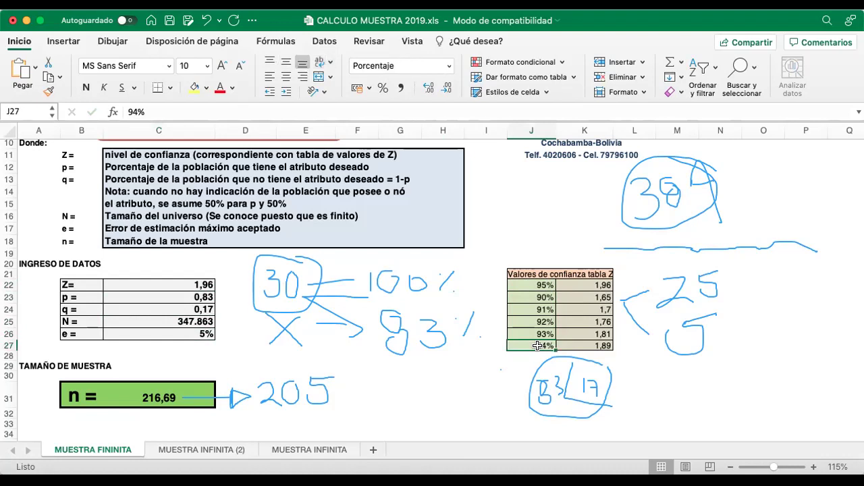
click(542, 308)
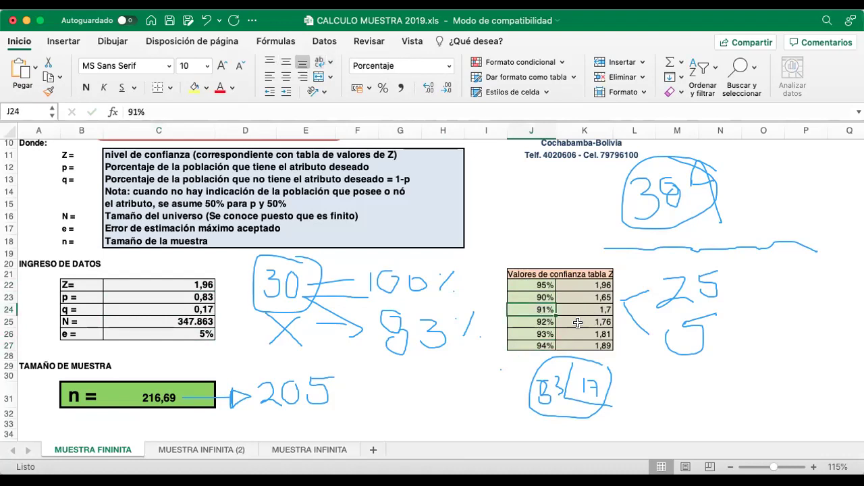
click(585, 308)
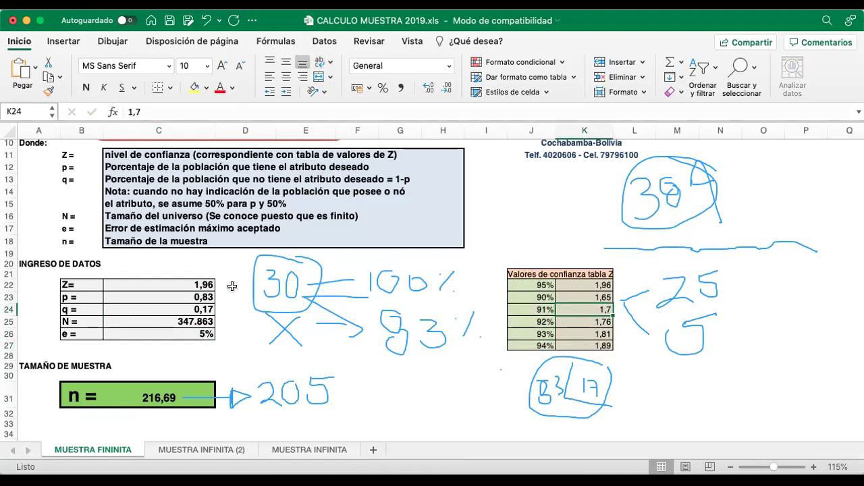
click(188, 285)
text(1,70)
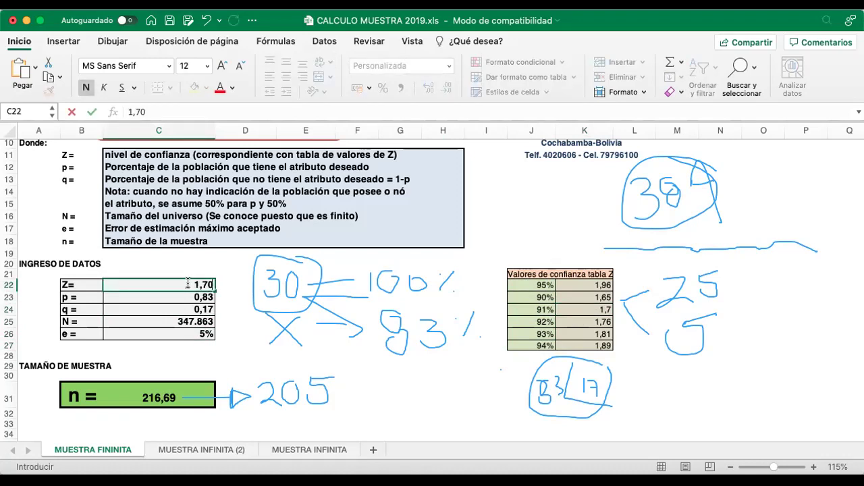
key(Return)
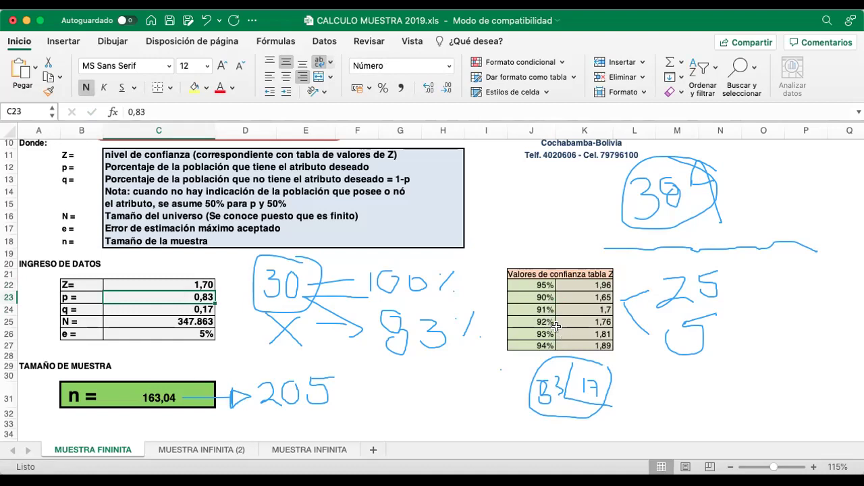
Set Z in the input data to 1,96, the table value for 95% confidence.
click(530, 286)
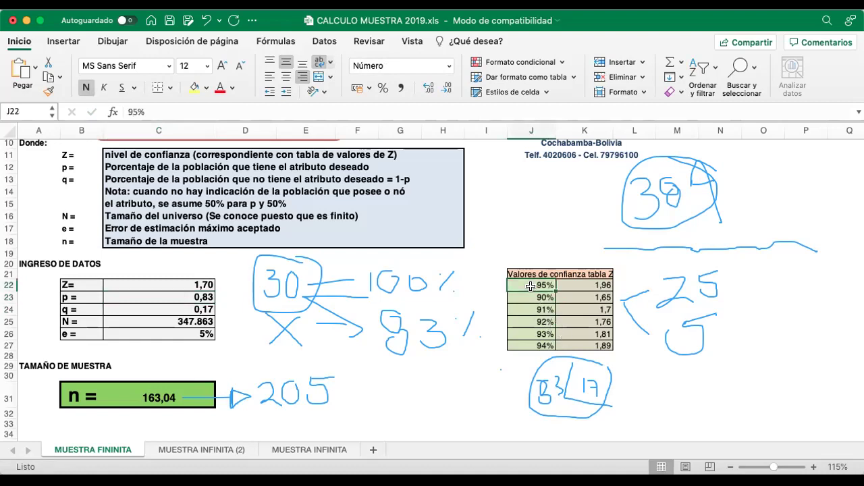
click(182, 280)
text(1,96)
key(Return)
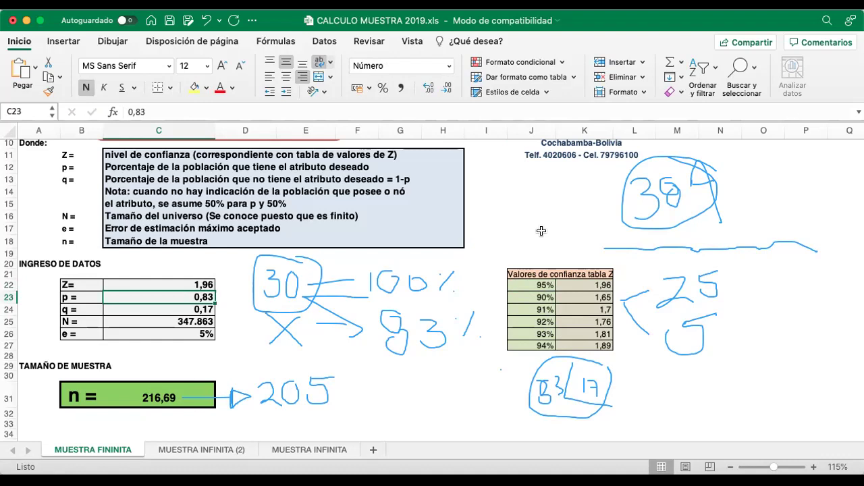
click(76, 287)
drag(77, 287, 80, 322)
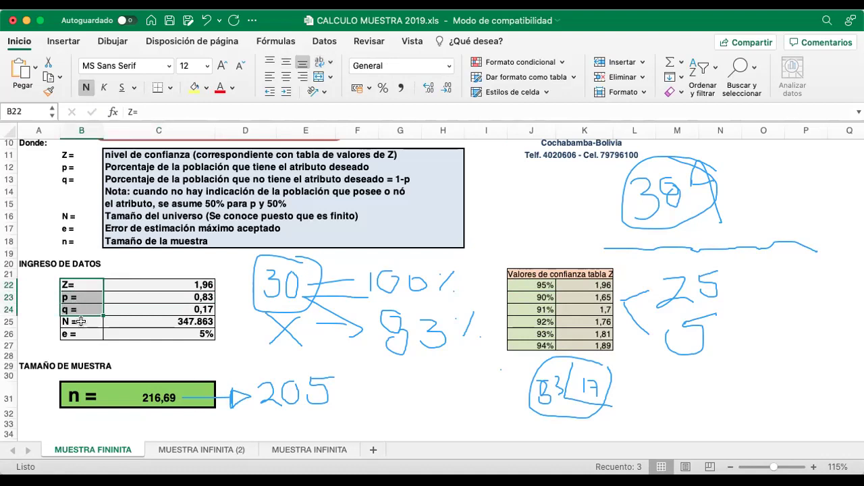
click(80, 334)
click(79, 320)
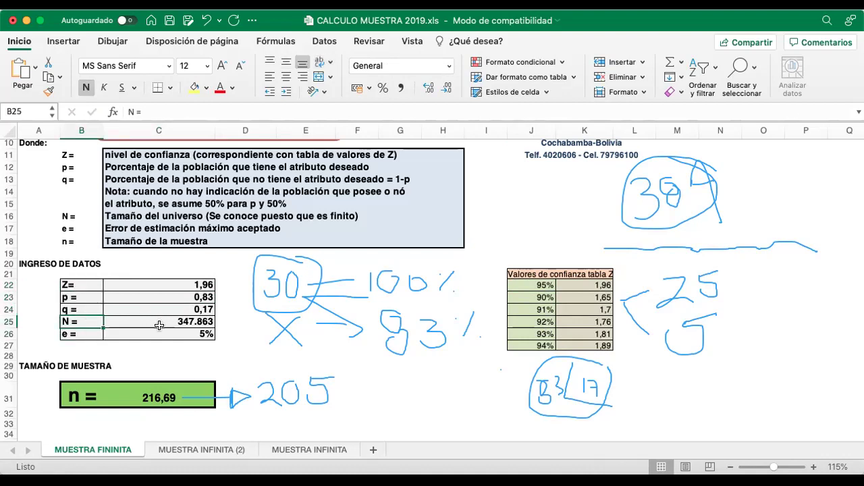
click(164, 322)
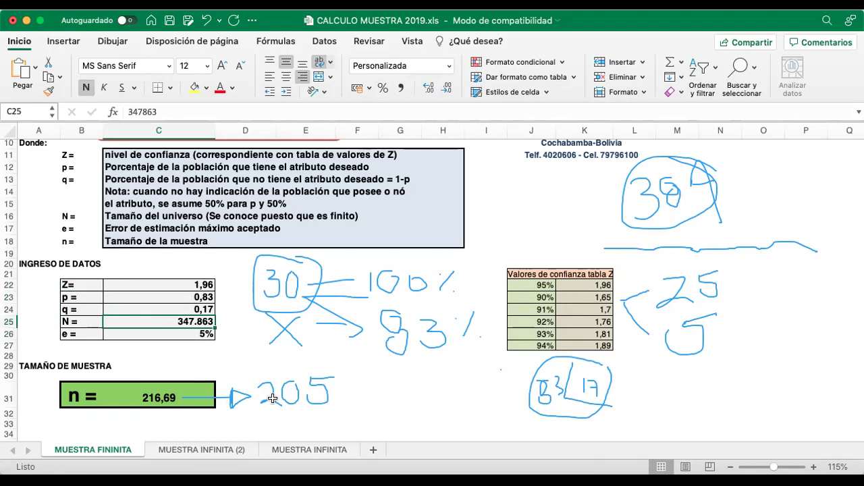
text(99999)
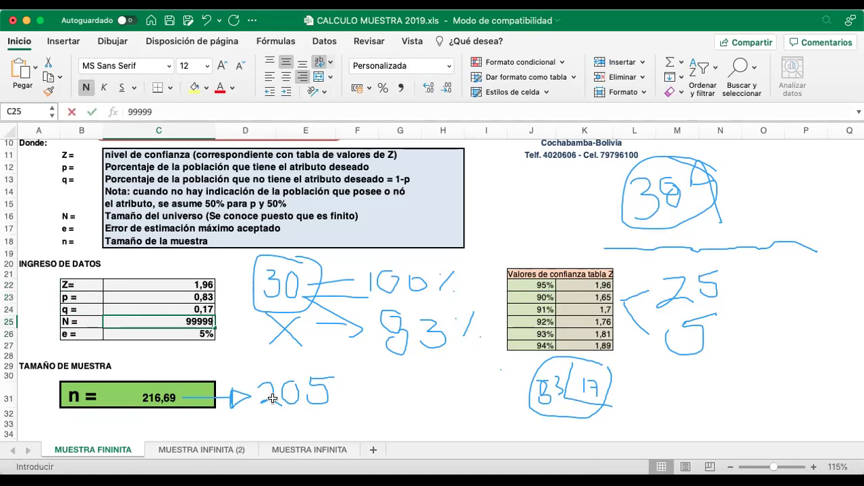
text(99999999999999)
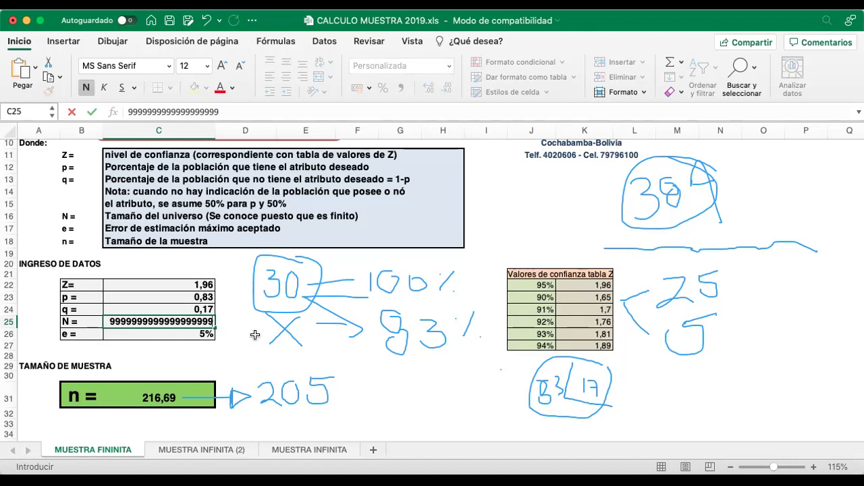
key(Return)
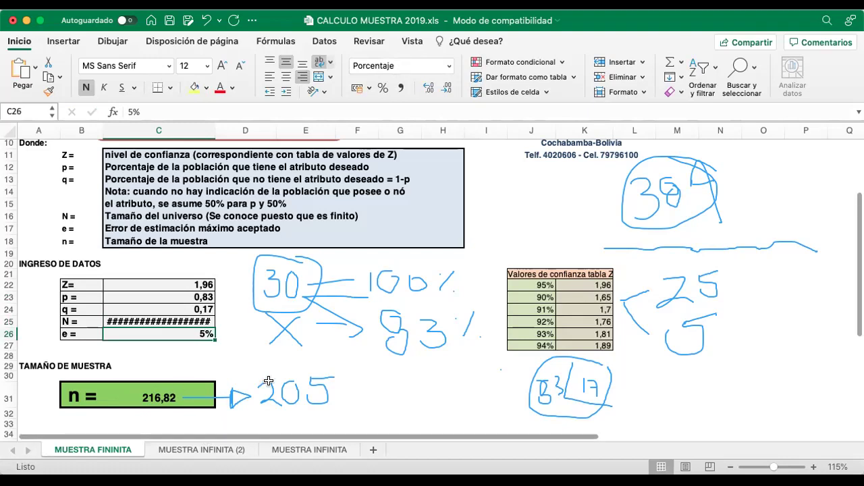
key(super+z)
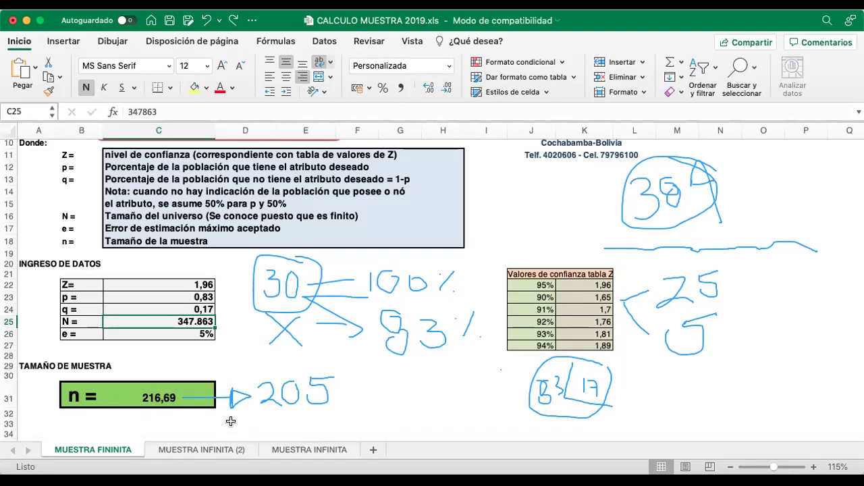
Try a population size N of 15000000, check the resulting sample size n, and try N at 56.
text(150)
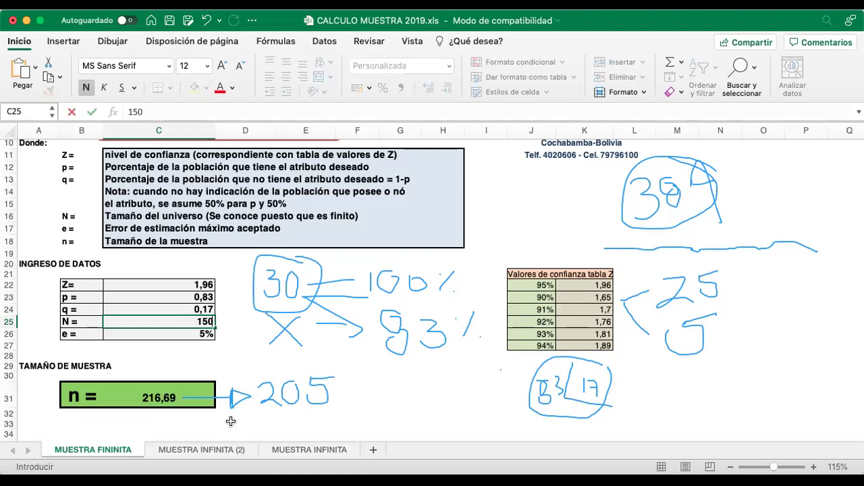
text(00000)
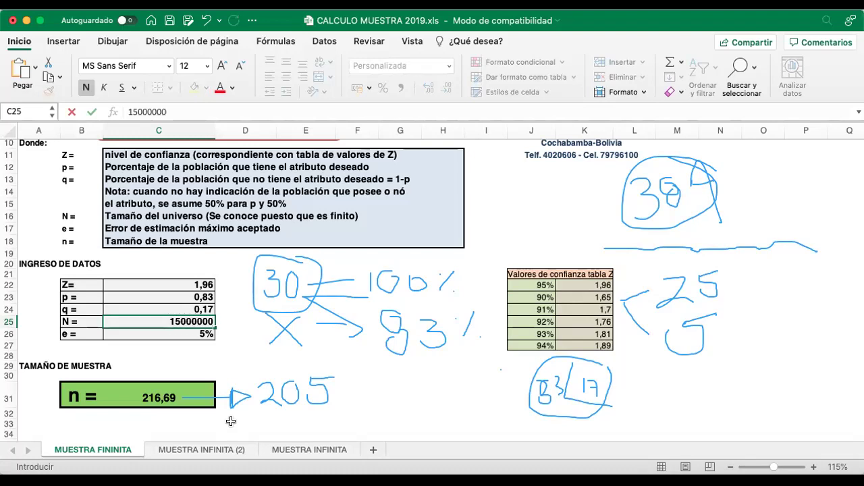
key(Return)
click(155, 399)
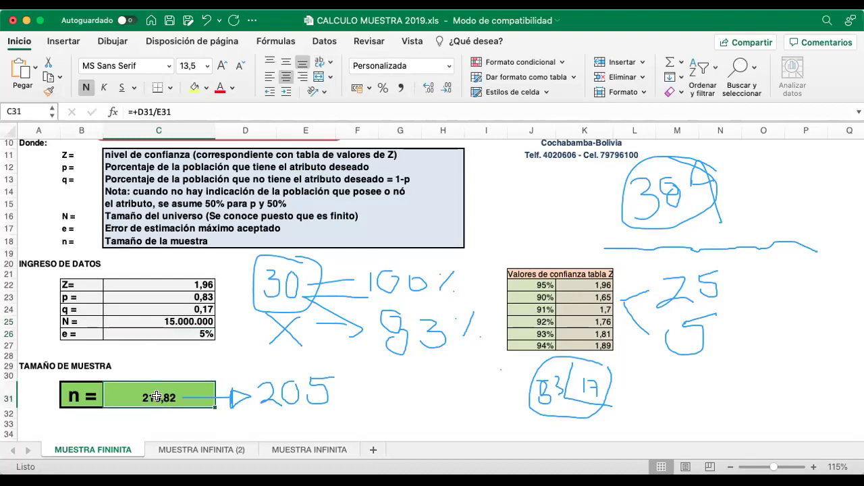
click(143, 322)
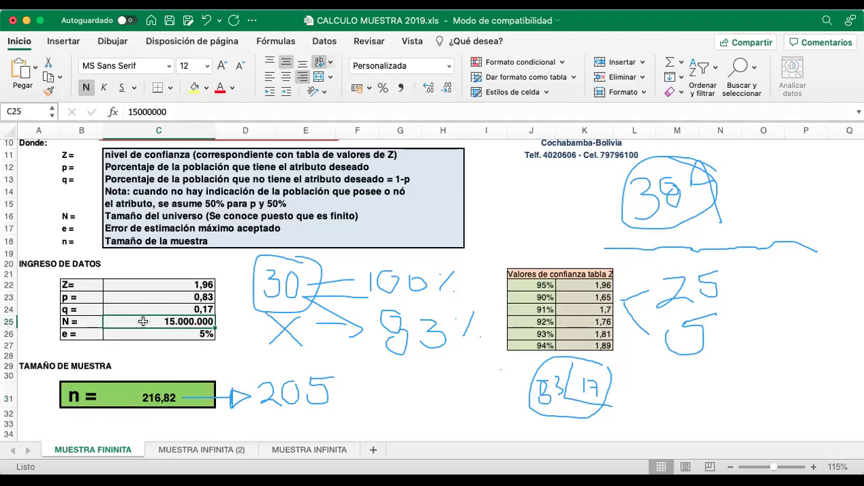
text(56)
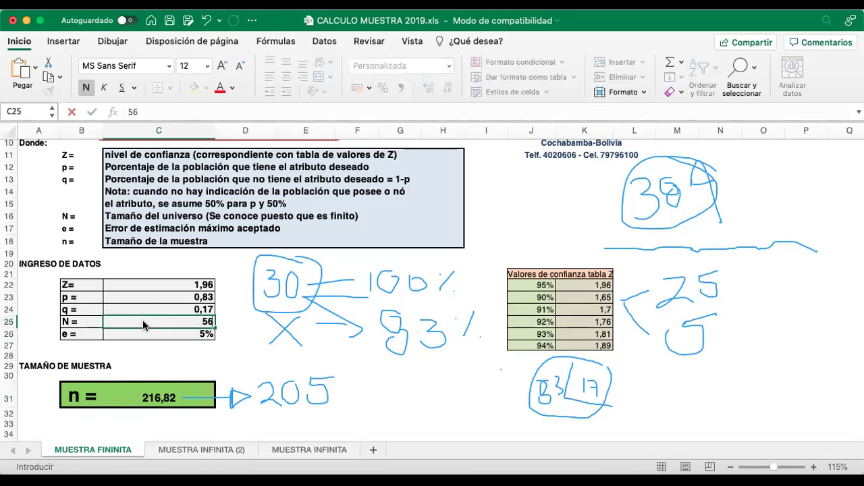
key(Return)
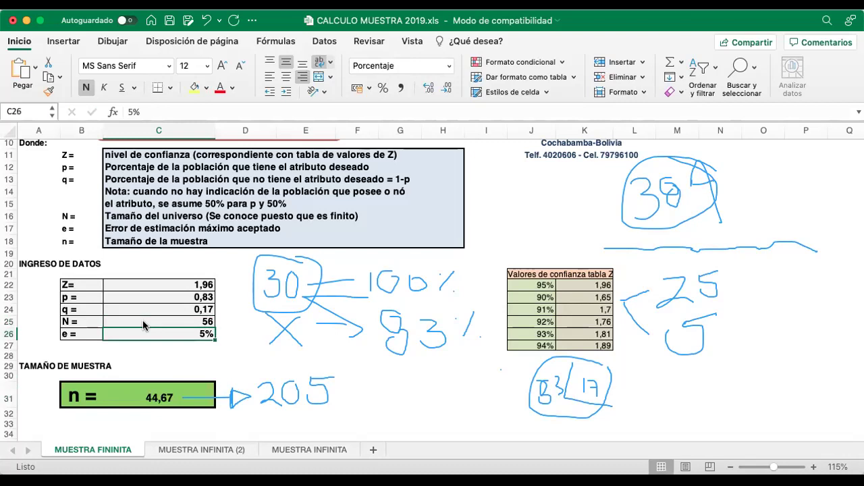
Try a population size N of 100000, followed by 50.000, in the input data.
click(155, 318)
text(1)
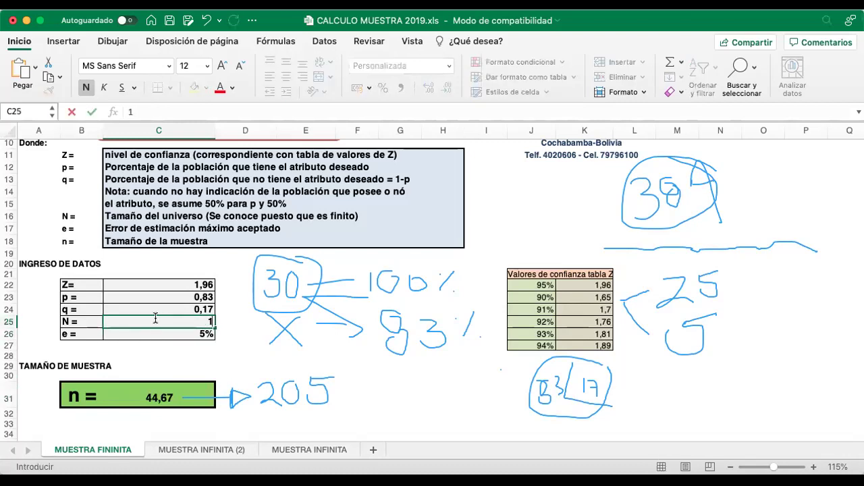
text(00000)
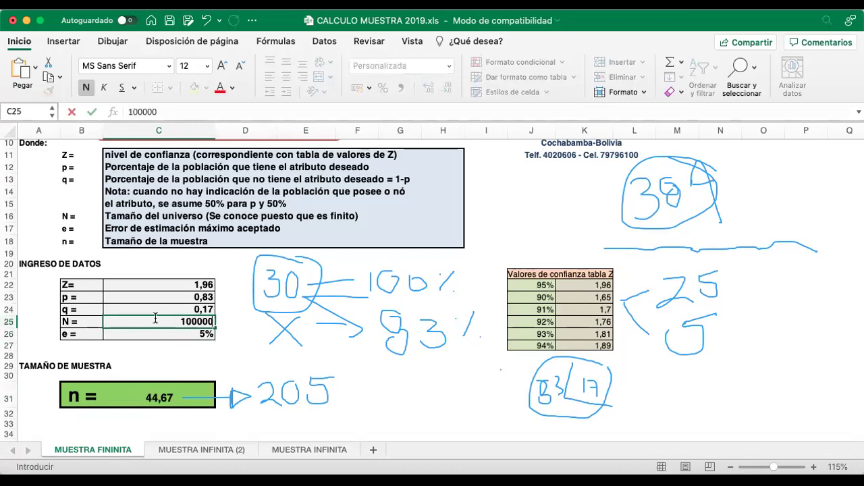
key(Return)
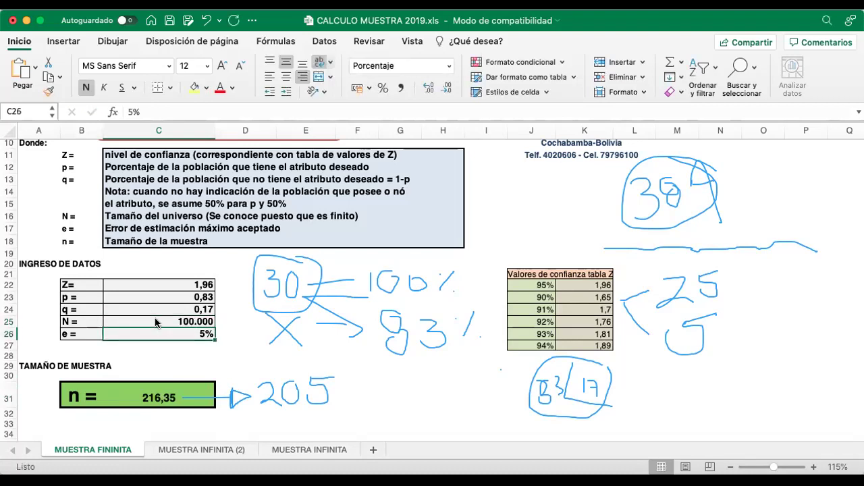
click(156, 320)
text(5)
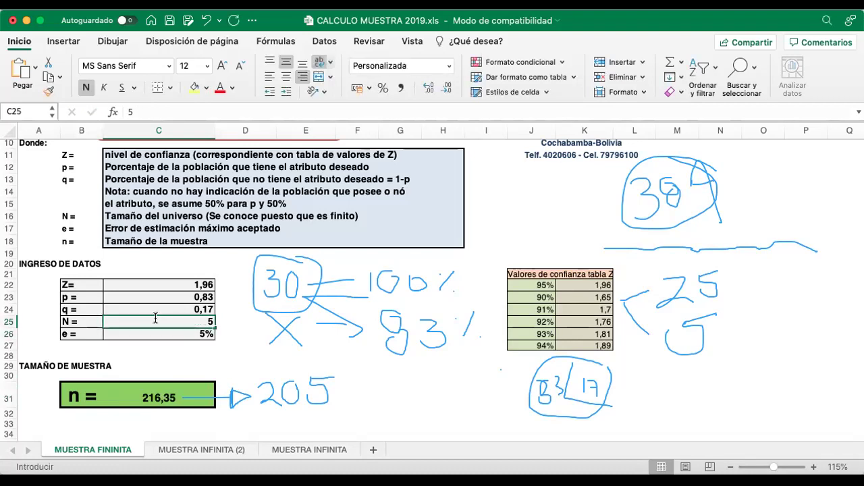
text(0.000)
key(Return)
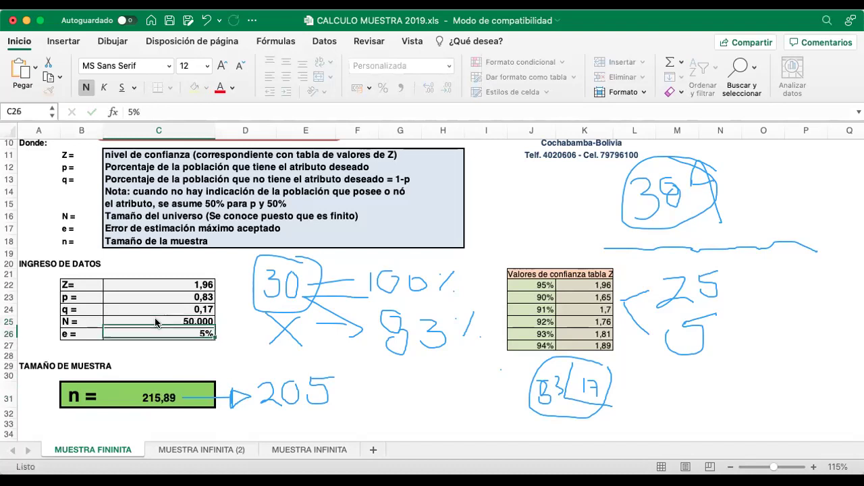
Lower the population size N to 10000 and again to 5000 to compare the sample sizes.
click(155, 319)
text(100000)
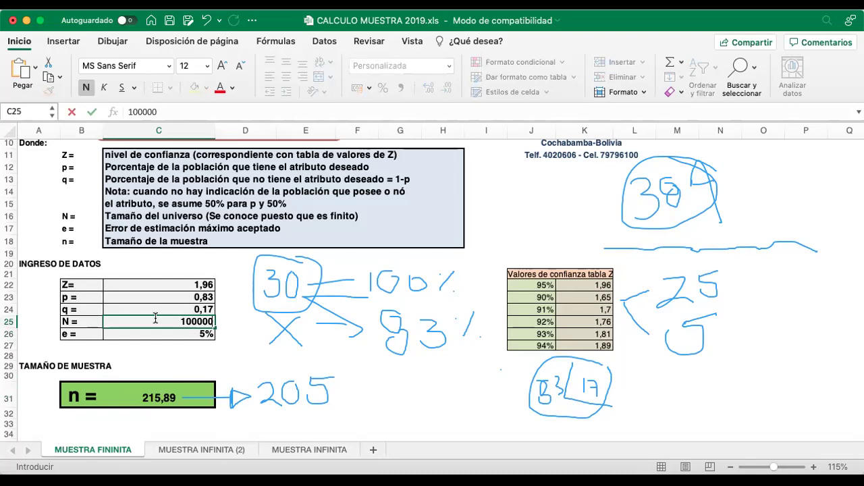
key(BackSpace)
key(Return)
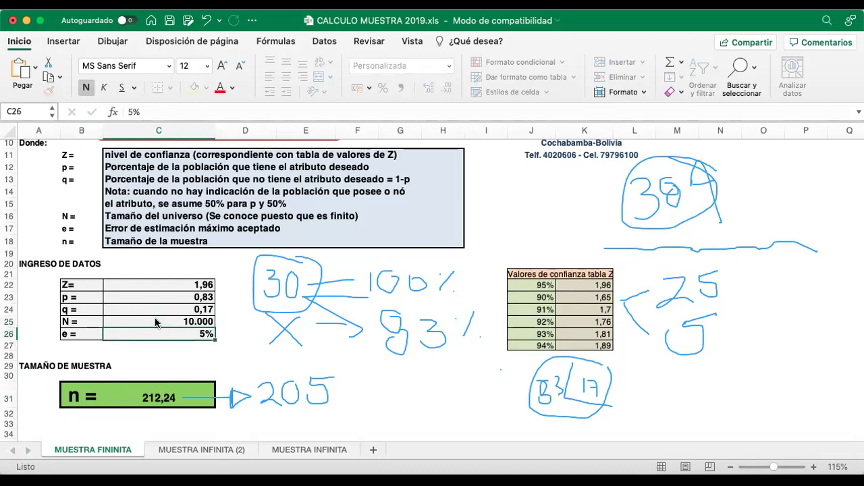
click(155, 323)
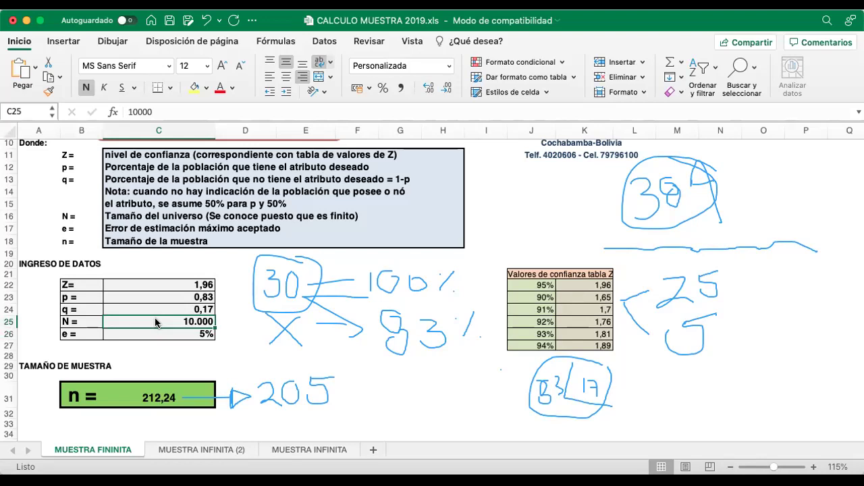
text(5000)
key(Return)
Try very small populations by setting N to 1000 and again to 6.
click(155, 323)
text(1000)
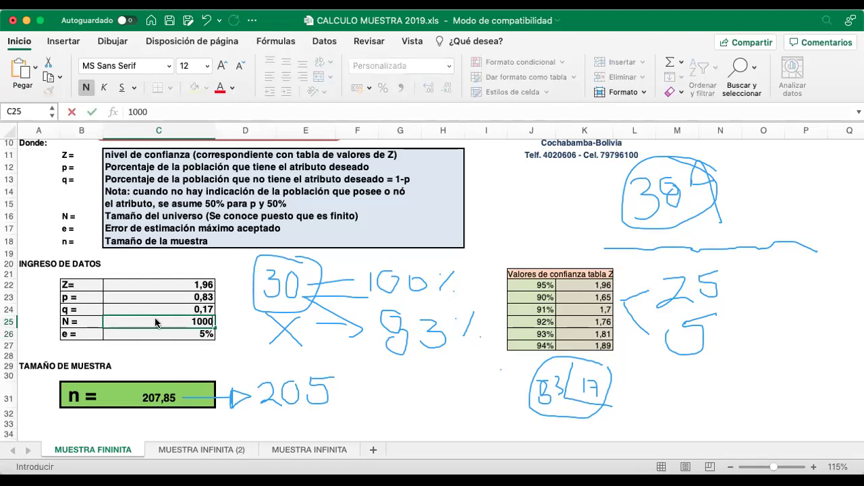
key(Return)
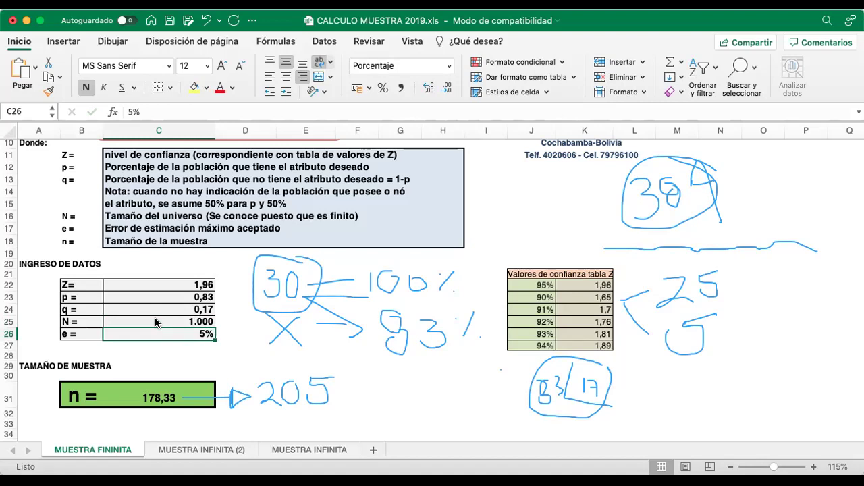
key(Return)
click(156, 321)
text(6)
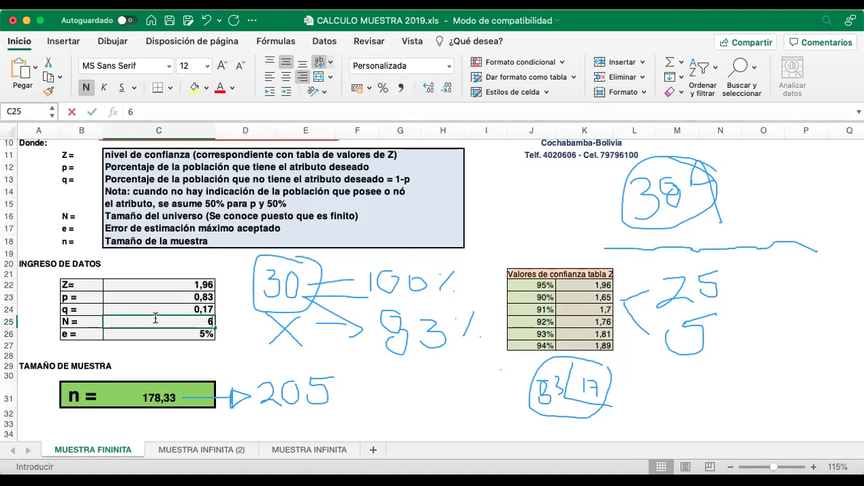
key(Return)
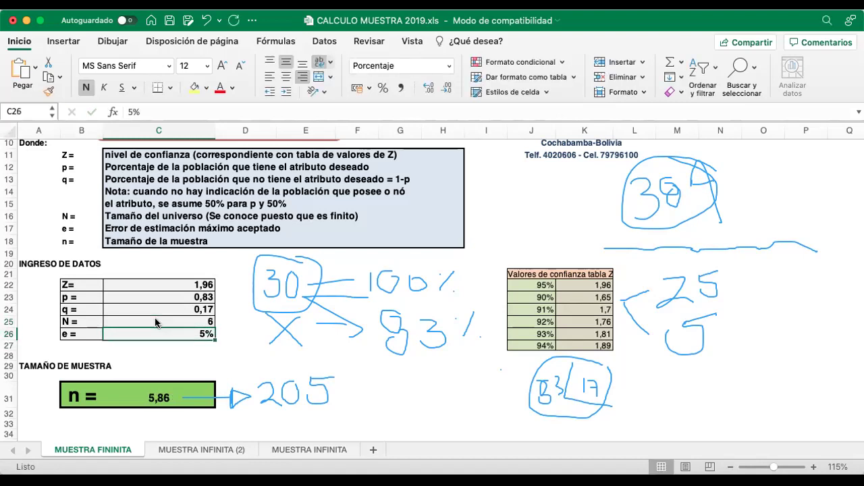
Set the population size N to 50 and clear the handwritten annotations from the sheet.
click(155, 322)
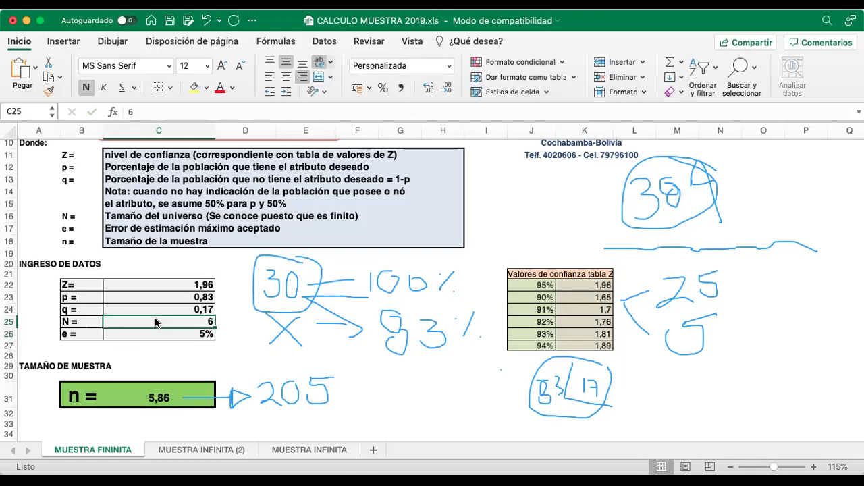
text(50)
key(Return)
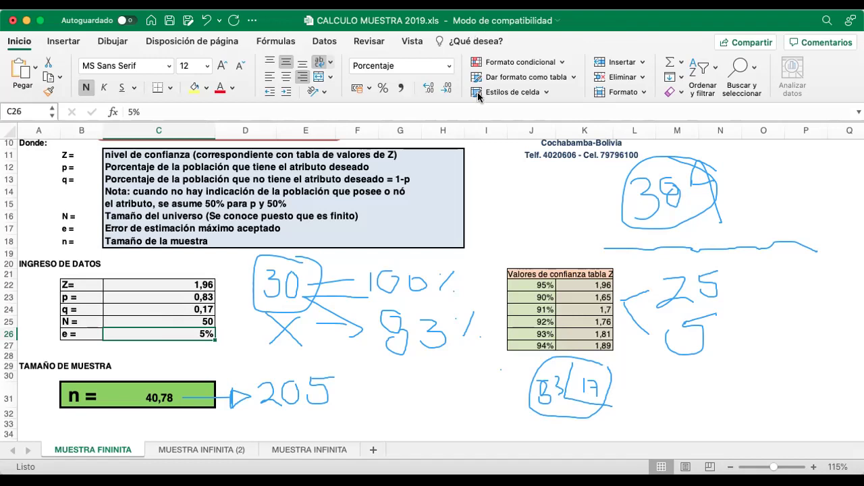
mouse_move(721, 203)
mouse_down()
mouse_move(628, 237)
mouse_move(719, 246)
mouse_move(661, 309)
mouse_move(733, 374)
mouse_move(594, 359)
mouse_move(555, 387)
mouse_move(526, 382)
mouse_move(446, 323)
mouse_move(271, 338)
mouse_move(275, 314)
mouse_move(231, 357)
mouse_move(247, 397)
mouse_move(366, 399)
mouse_move(432, 333)
mouse_move(392, 343)
mouse_up()
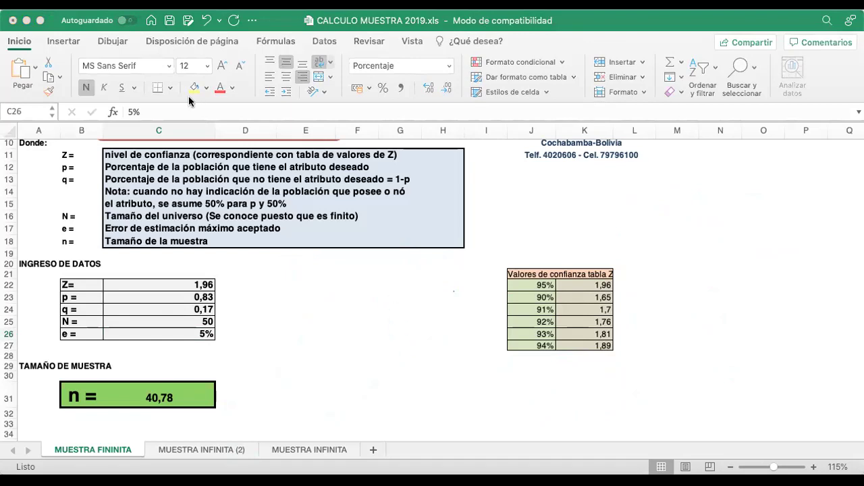